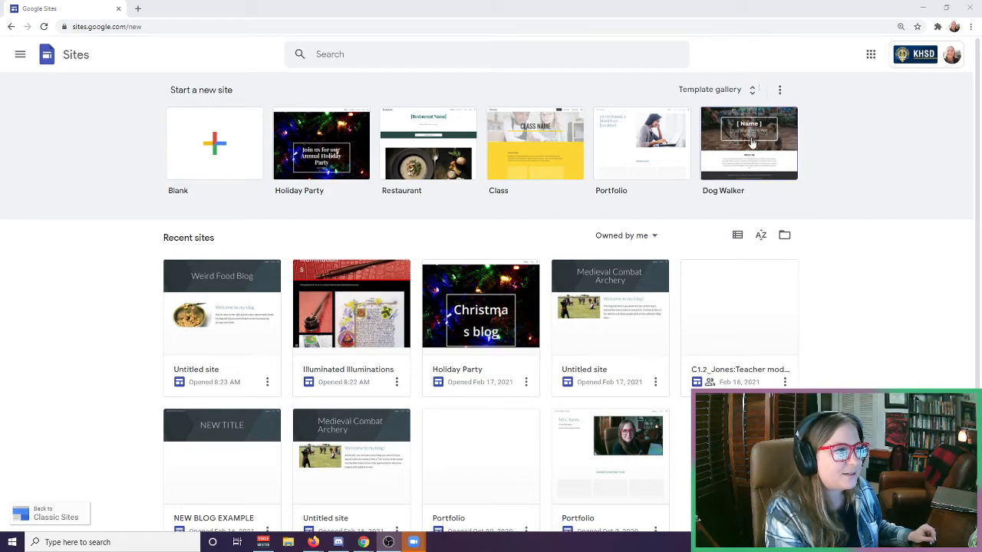
# Create a blank site from the template gallery and replace the page title with "Weird Food Blog".
pyautogui.click(713, 91)
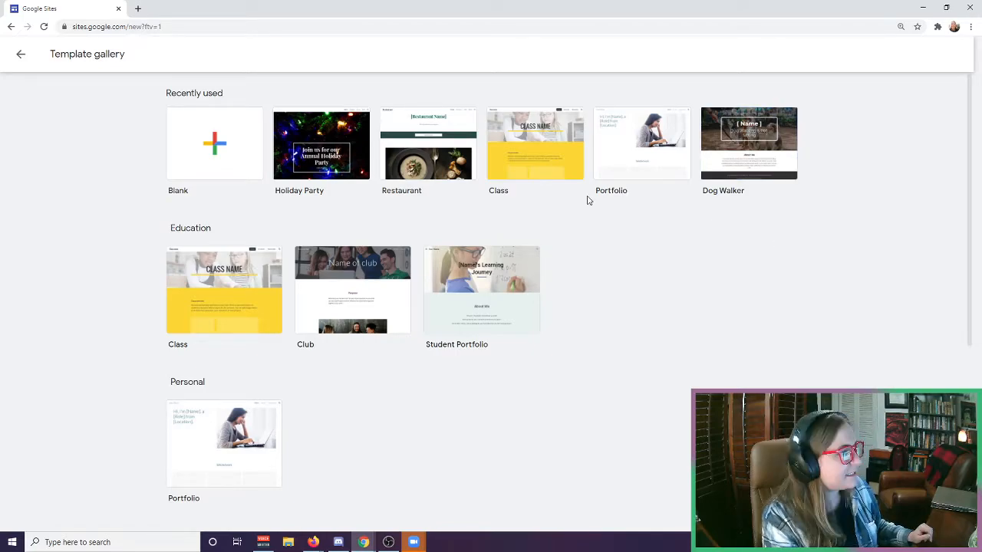
pyautogui.click(225, 168)
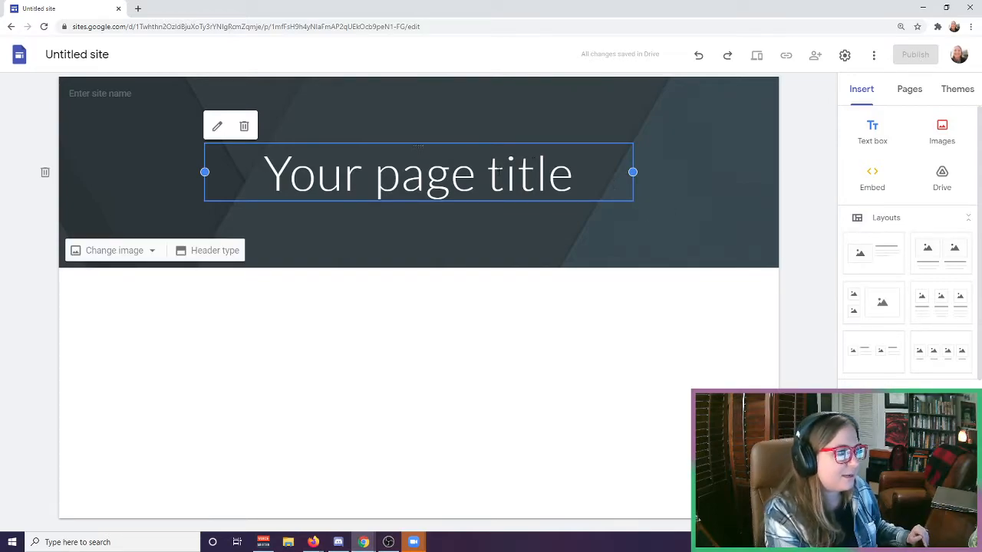
pyautogui.doubleClick(428, 172)
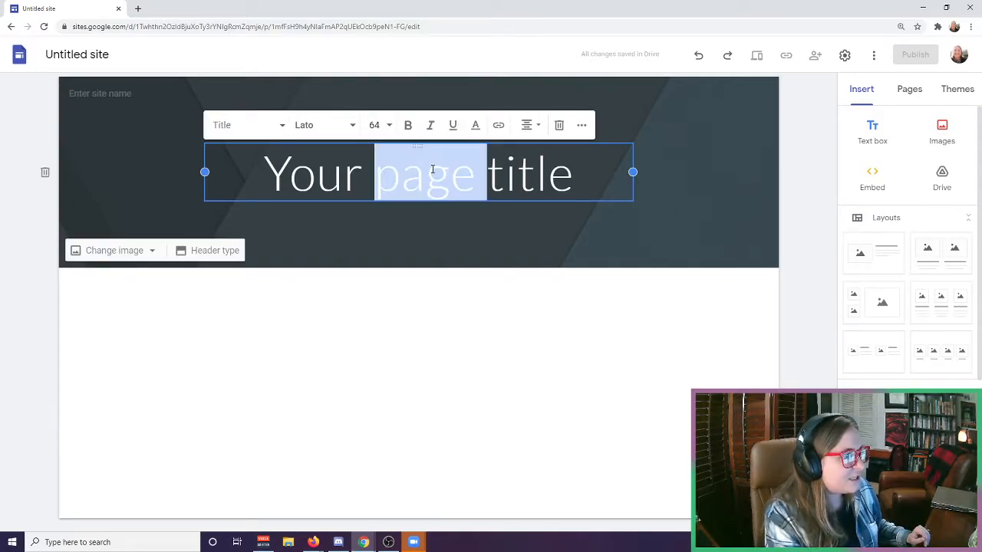
pyautogui.tripleClick(426, 174)
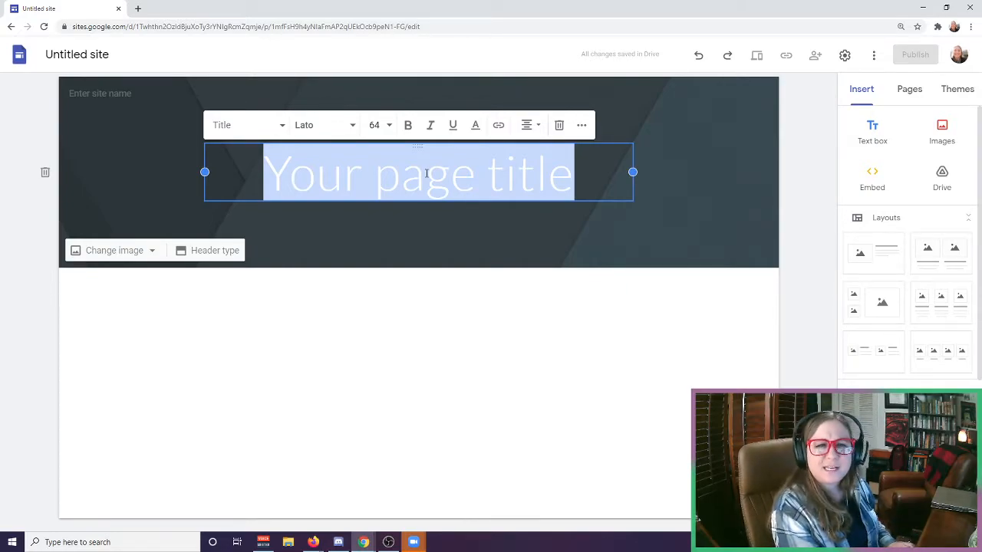
pyautogui.write('W')
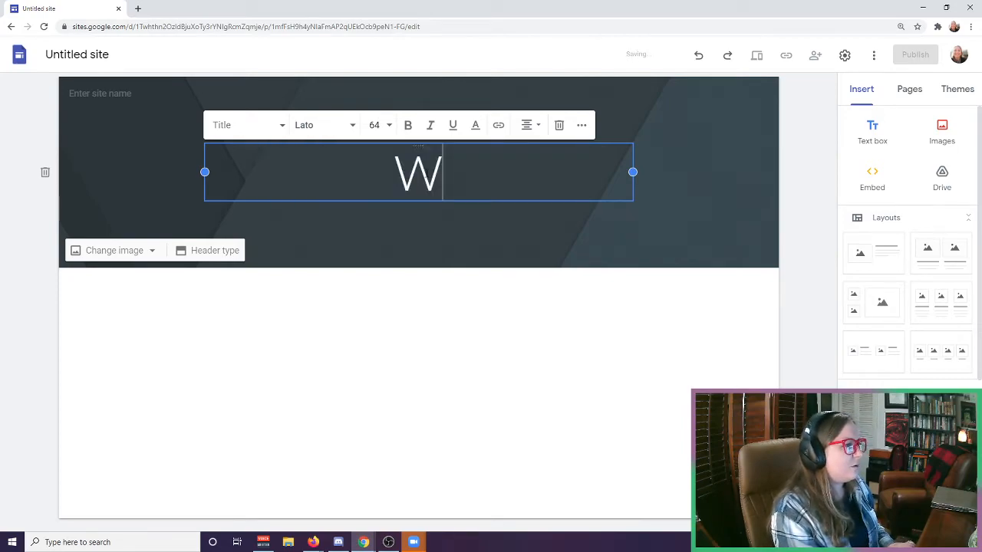
pyautogui.write('eird Food ?')
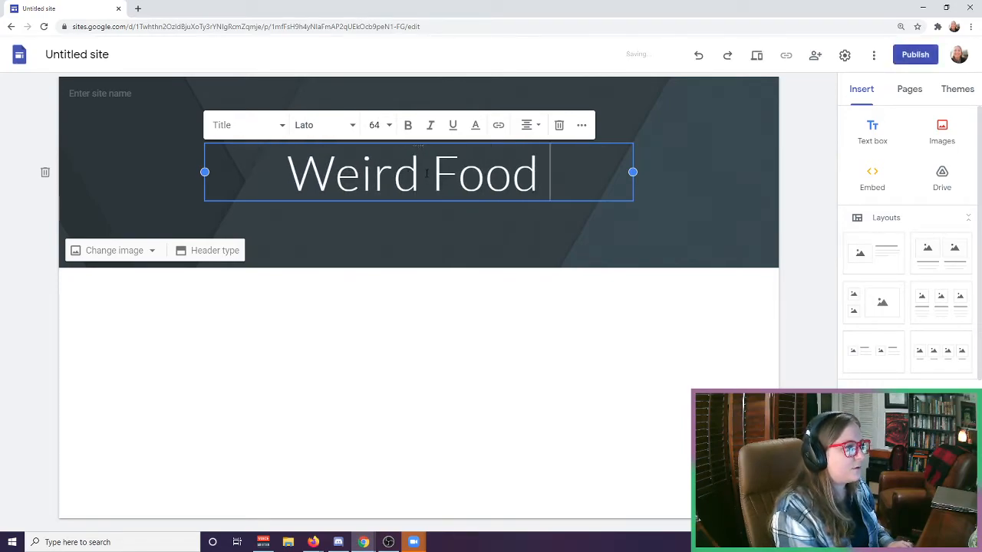
pyautogui.press('BackSpace')
pyautogui.press('BackSpace')
pyautogui.write('Blog')
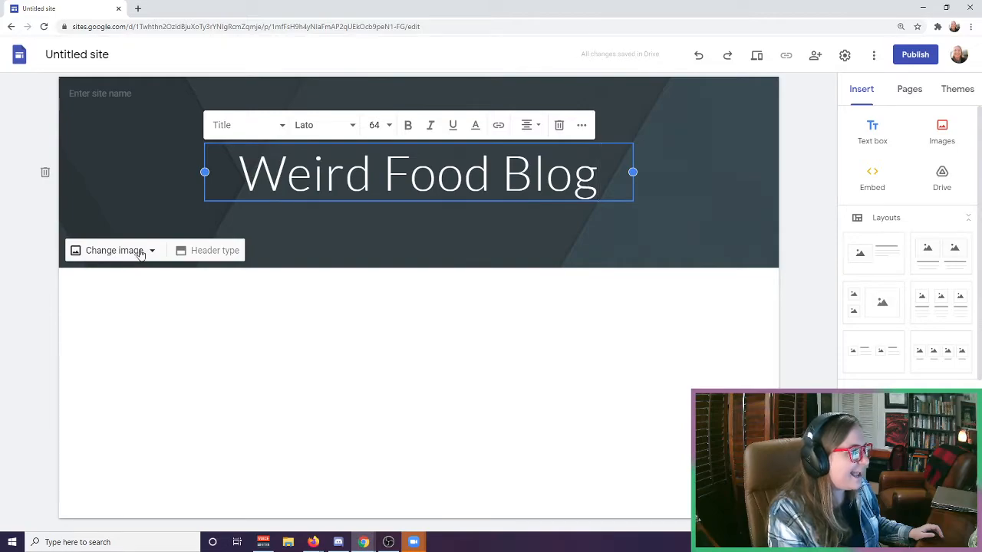
# Change the header image to the green gallery pattern with light green and yellow dots.
pyautogui.click(152, 252)
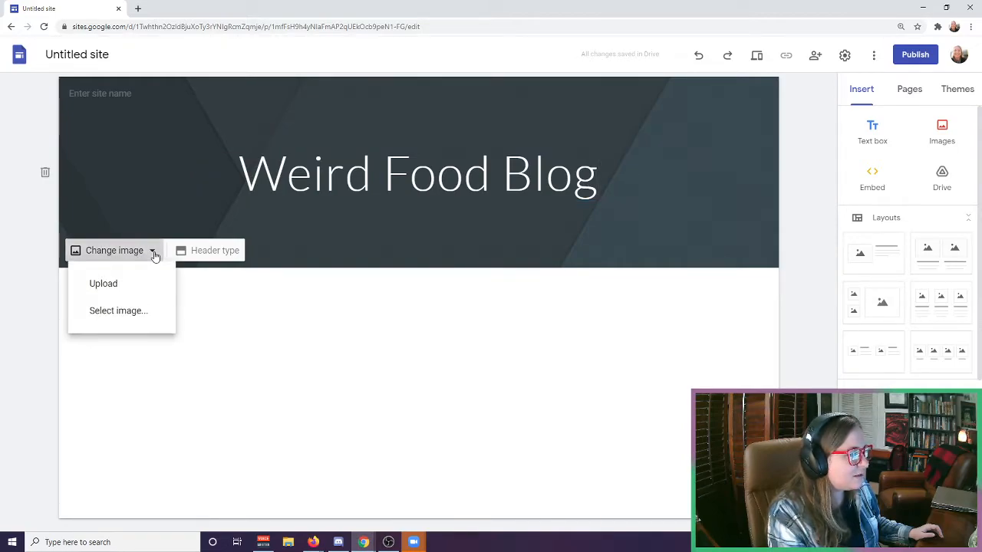
pyautogui.click(121, 316)
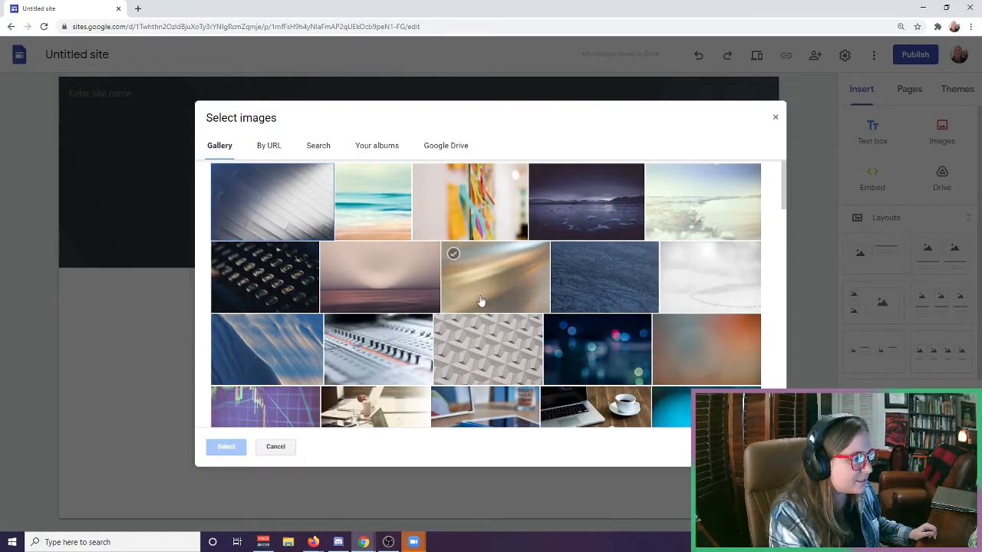
pyautogui.scroll(-3, 480, 307)
pyautogui.scroll(2, 429, 253)
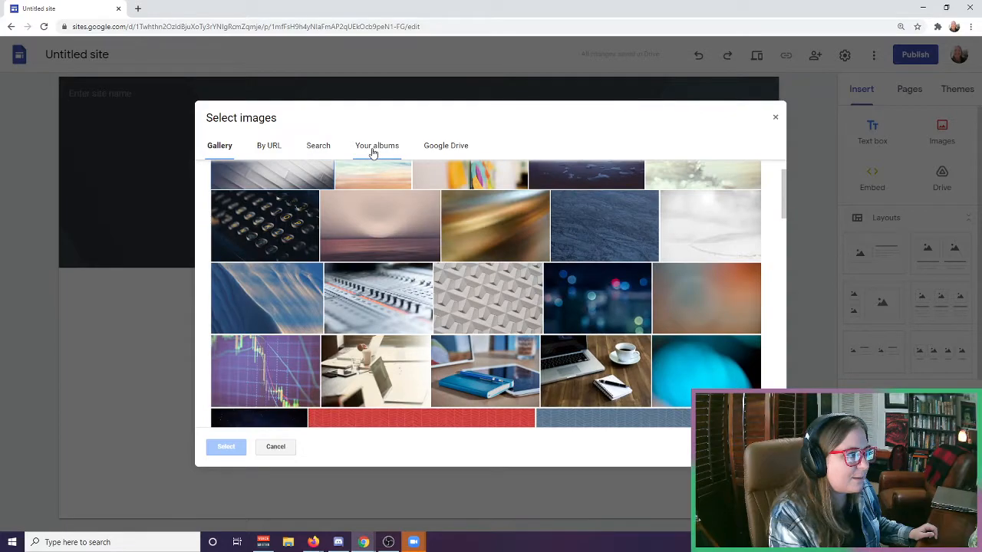
pyautogui.scroll(-1, 660, 378)
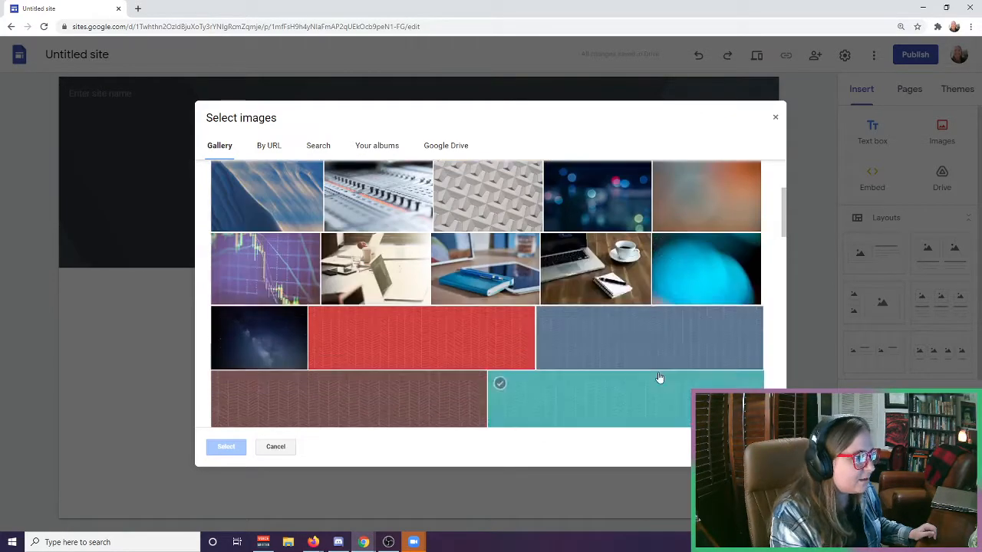
pyautogui.scroll(-10, 658, 376)
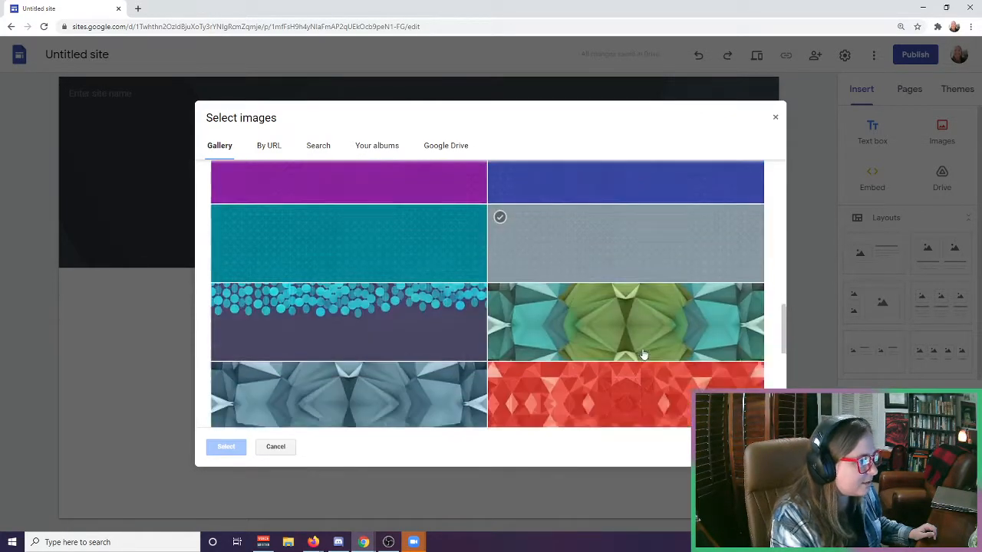
pyautogui.scroll(-3, 641, 352)
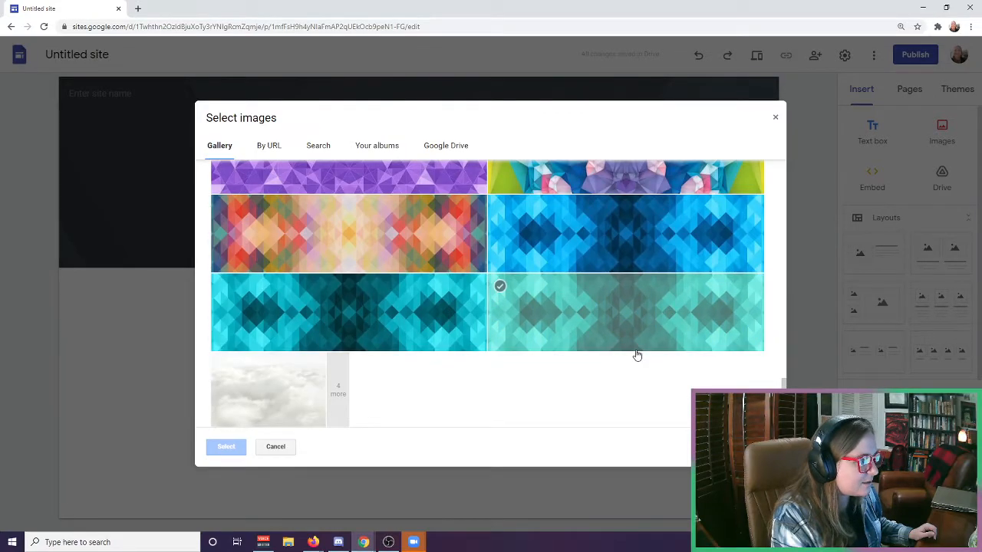
pyautogui.scroll(10, 460, 373)
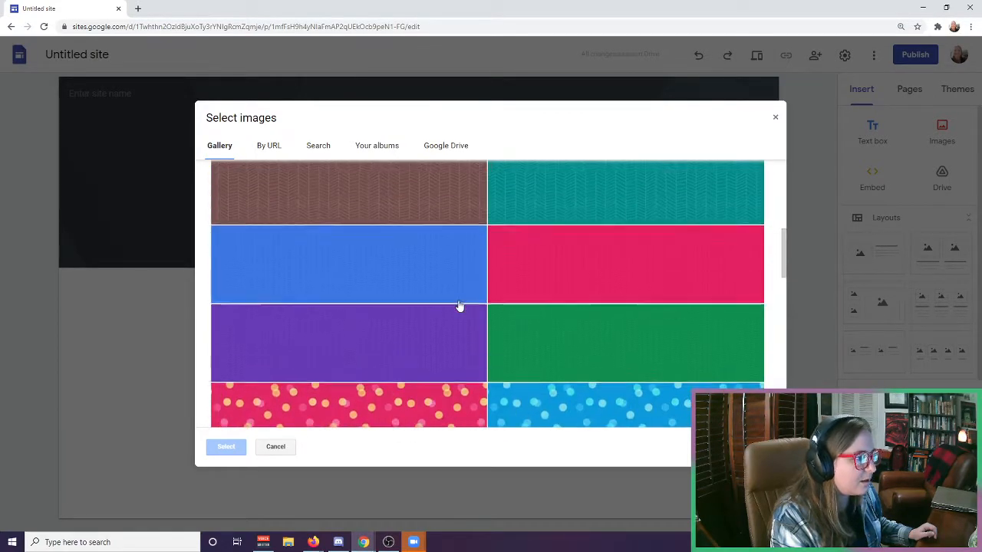
pyautogui.scroll(5, 458, 306)
pyautogui.scroll(-2, 453, 301)
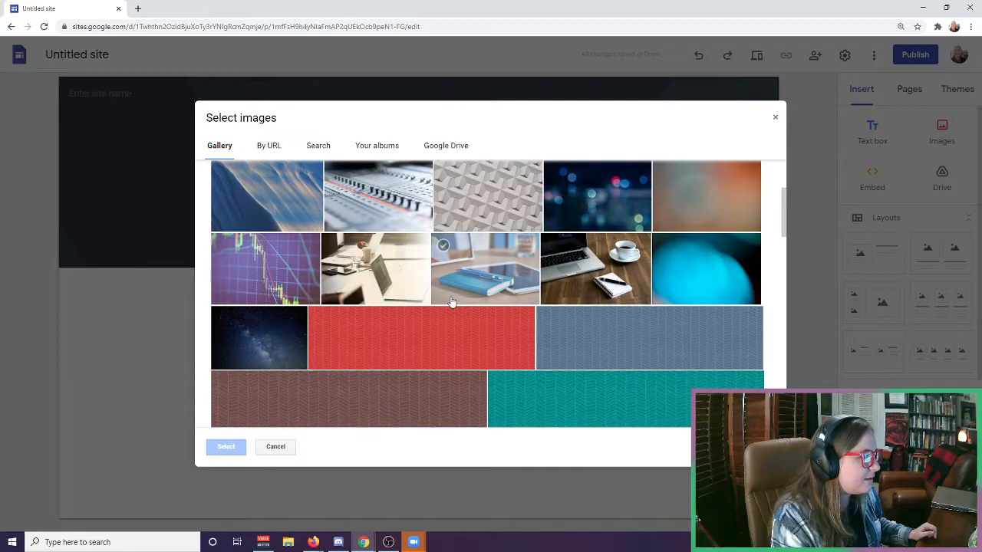
pyautogui.scroll(2, 453, 303)
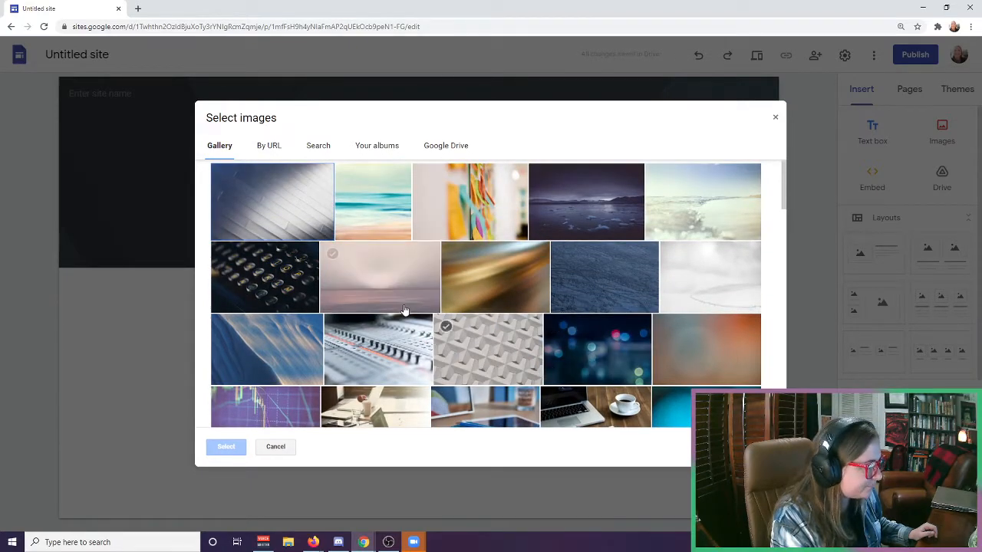
pyautogui.scroll(-12, 404, 306)
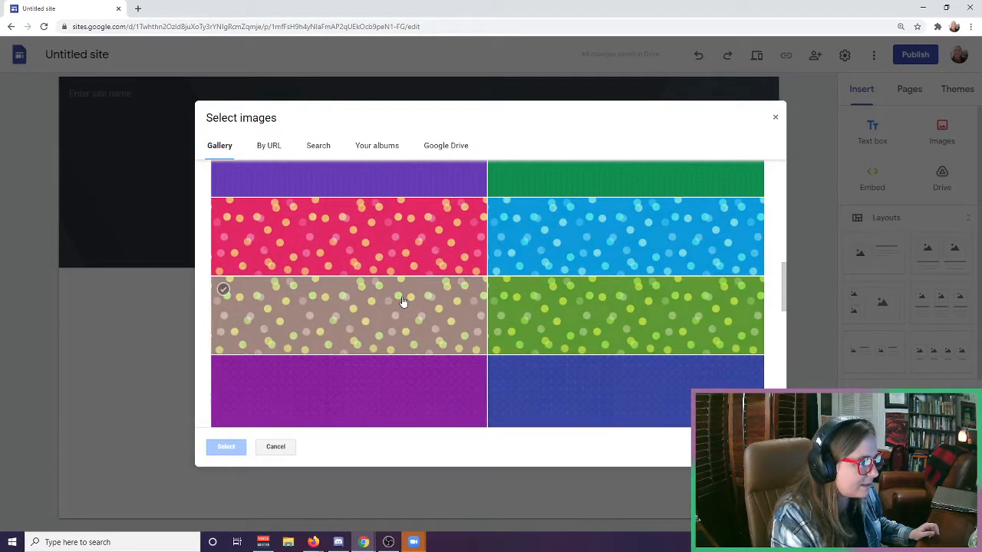
pyautogui.scroll(-1, 403, 301)
pyautogui.click(556, 285)
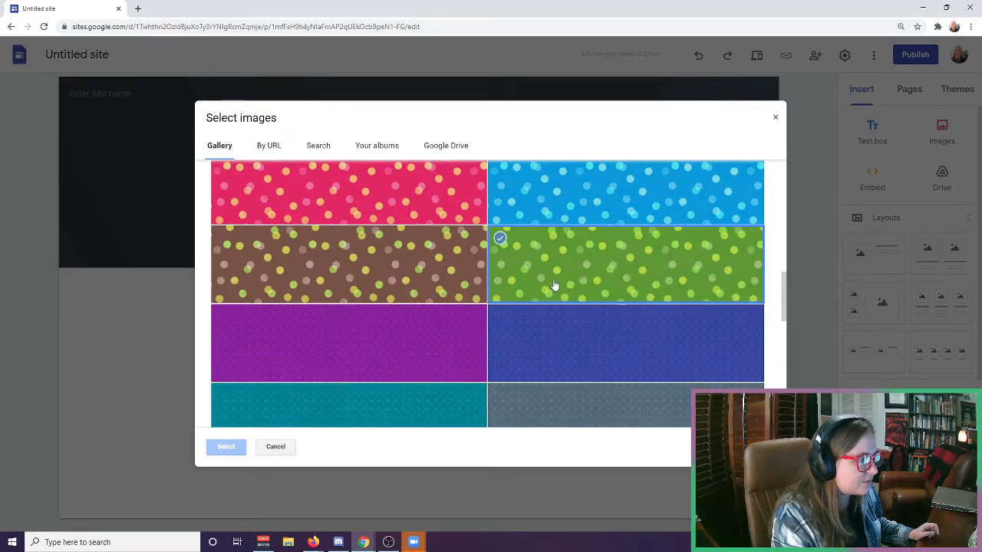
pyautogui.click(238, 447)
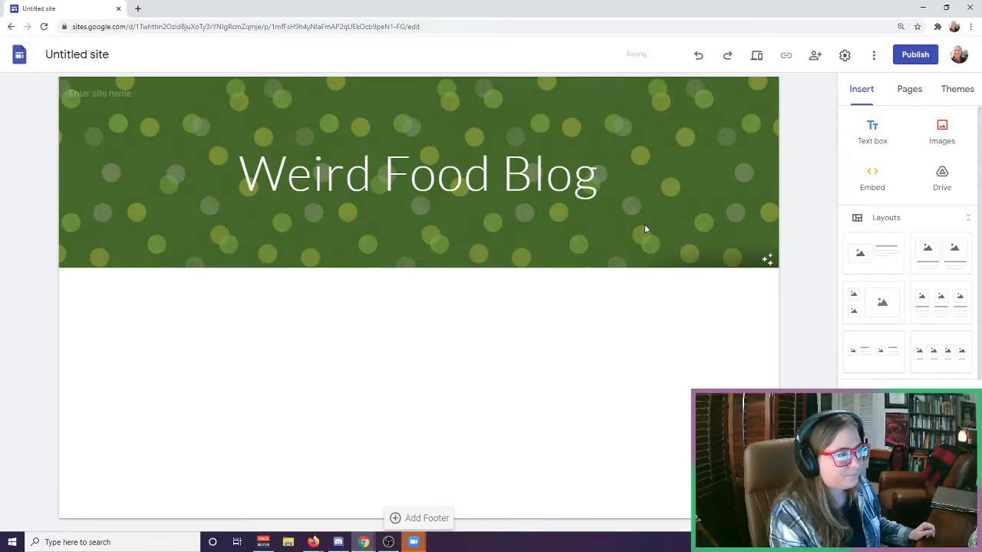
# Try the Large banner and Title only header types and return the header to the Banner type.
pyautogui.moveTo(186, 220)
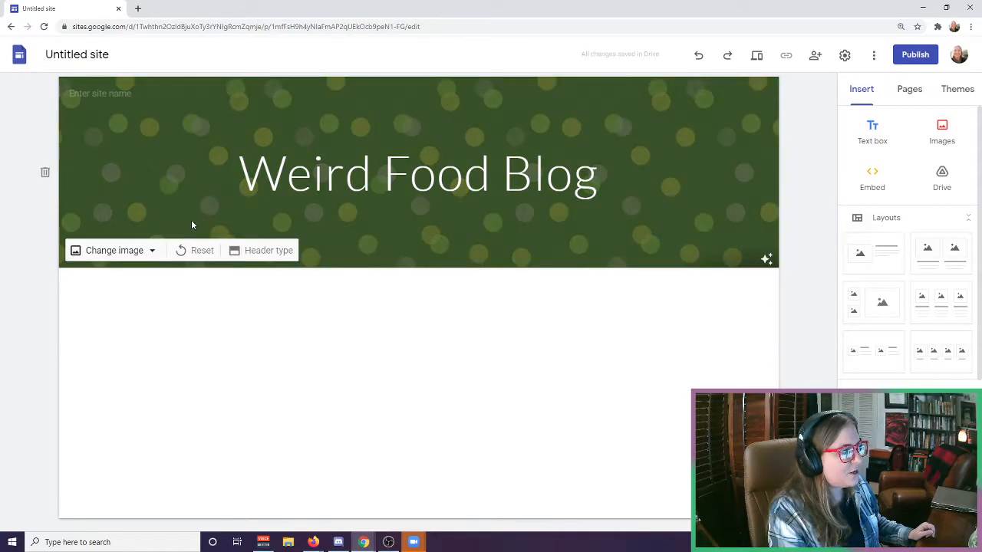
pyautogui.click(264, 253)
pyautogui.click(193, 249)
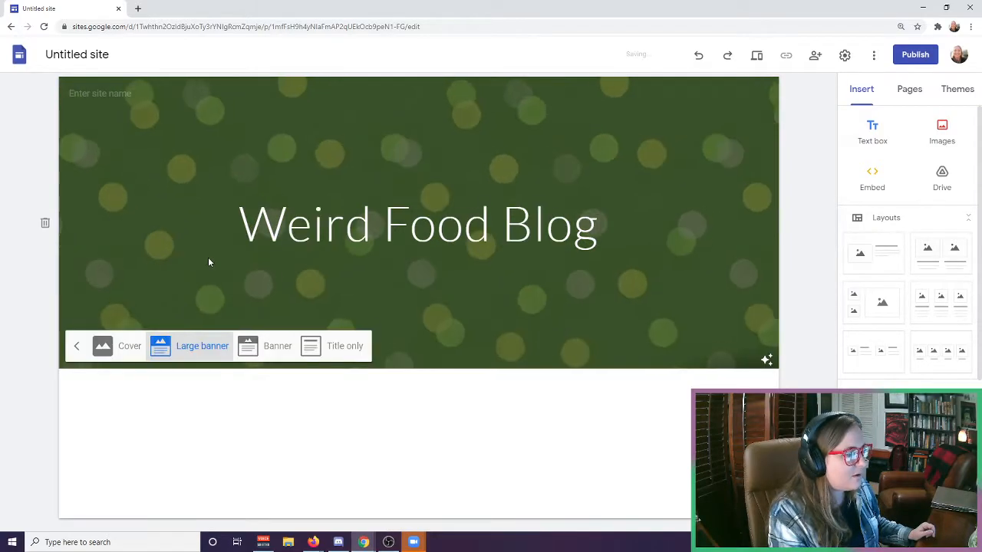
pyautogui.click(342, 349)
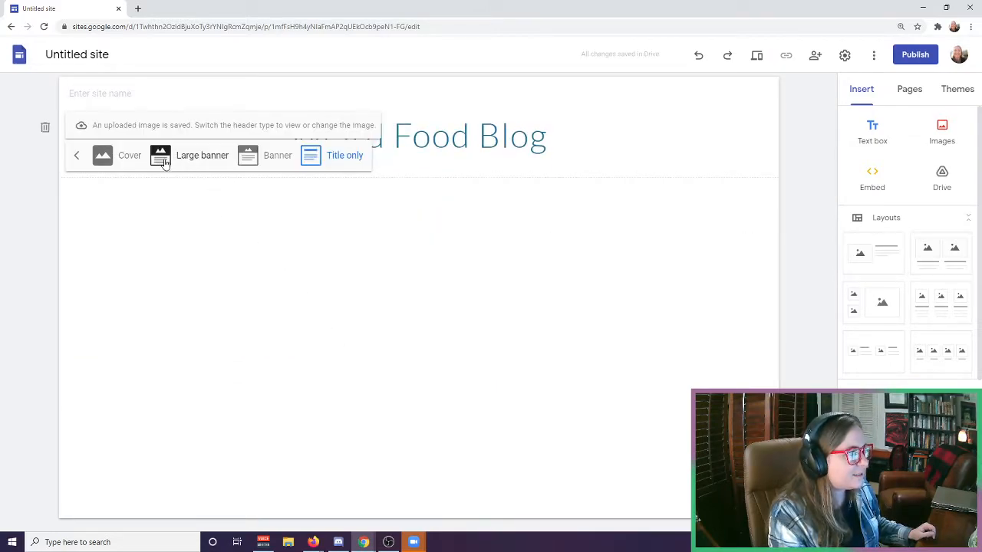
pyautogui.click(190, 158)
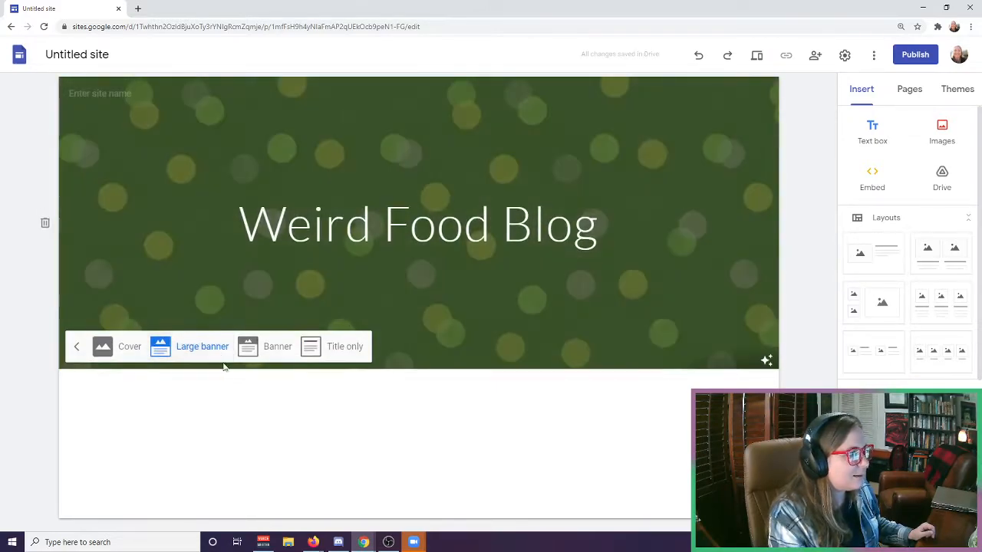
pyautogui.click(269, 347)
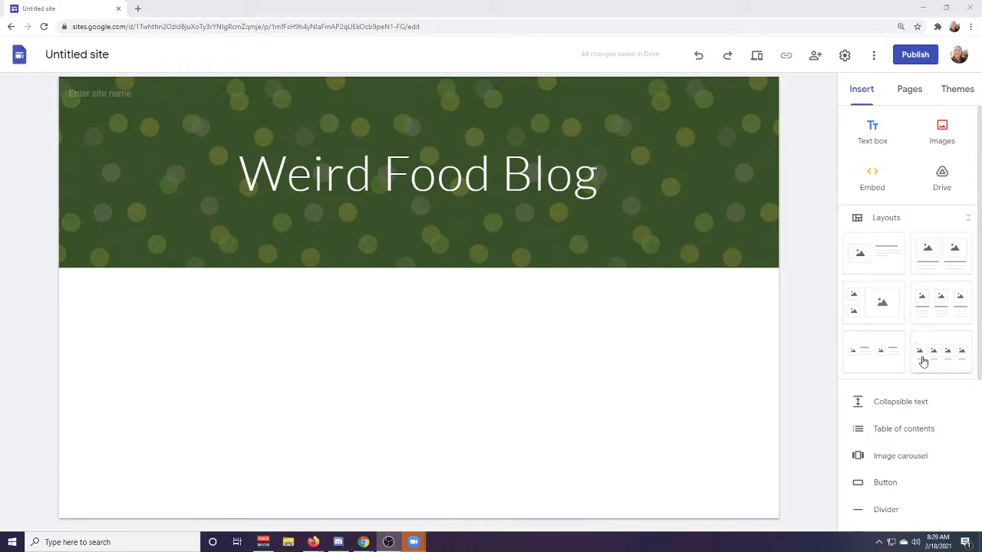
# Add the layout with one image beside text below the header and enter the heading "Welcome to my blog".
pyautogui.click(884, 259)
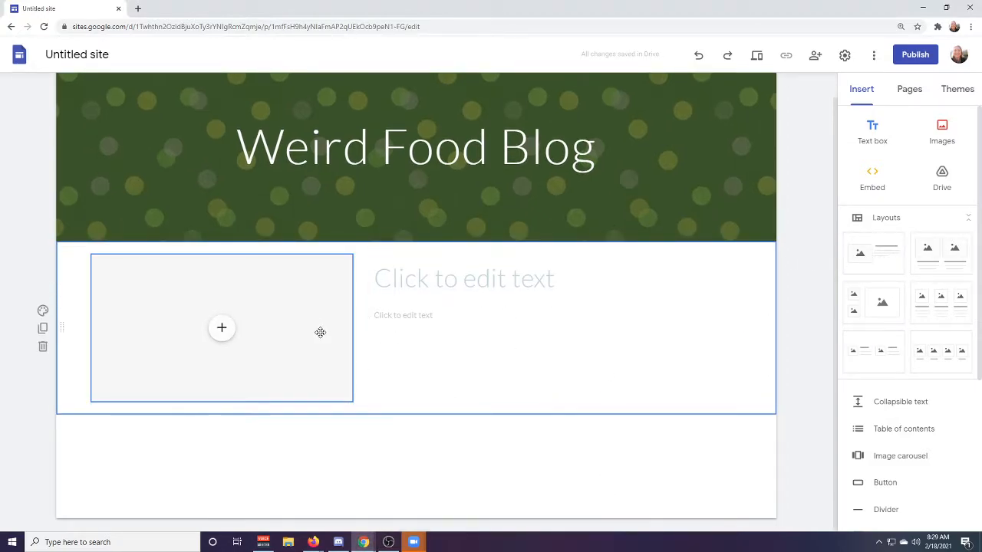
pyautogui.click(476, 279)
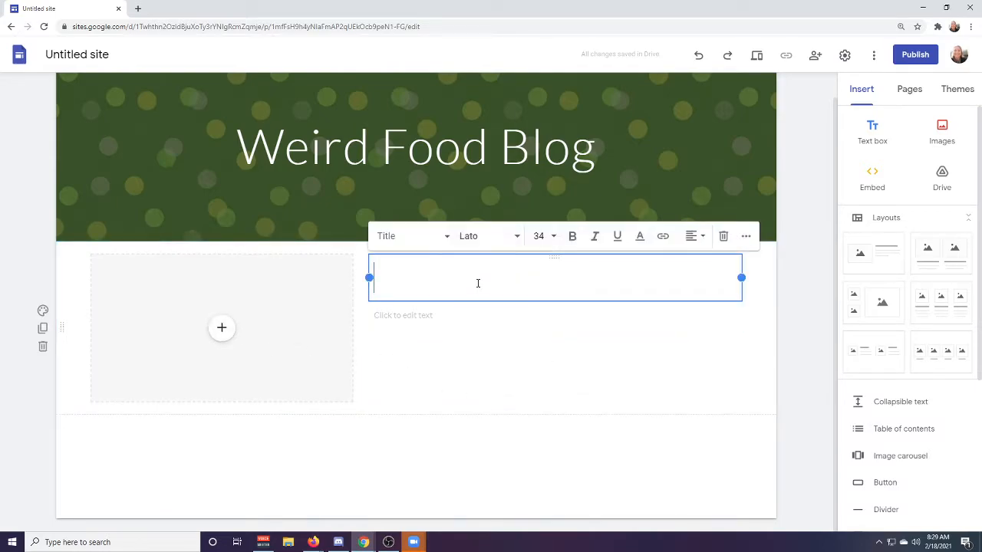
pyautogui.write('We')
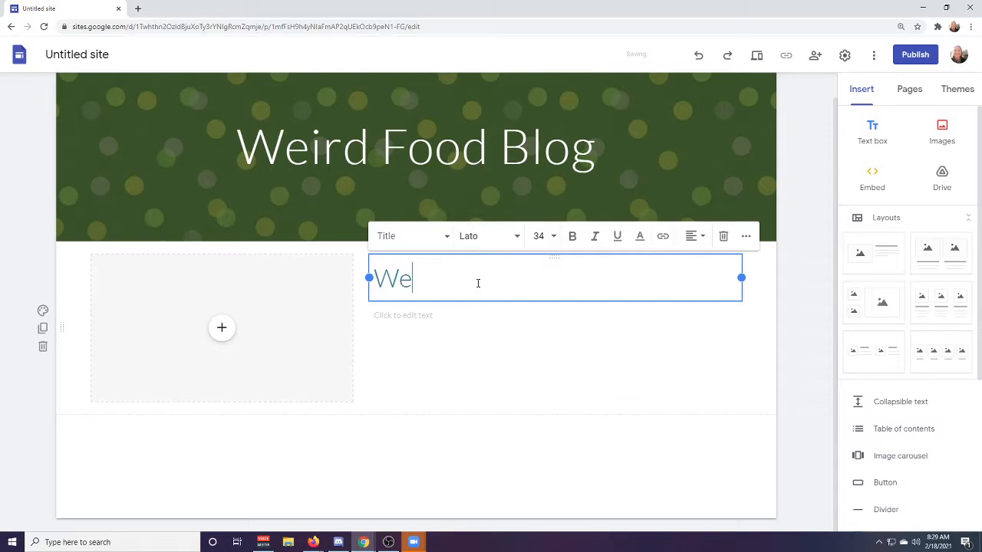
pyautogui.write('lcome to my blog')
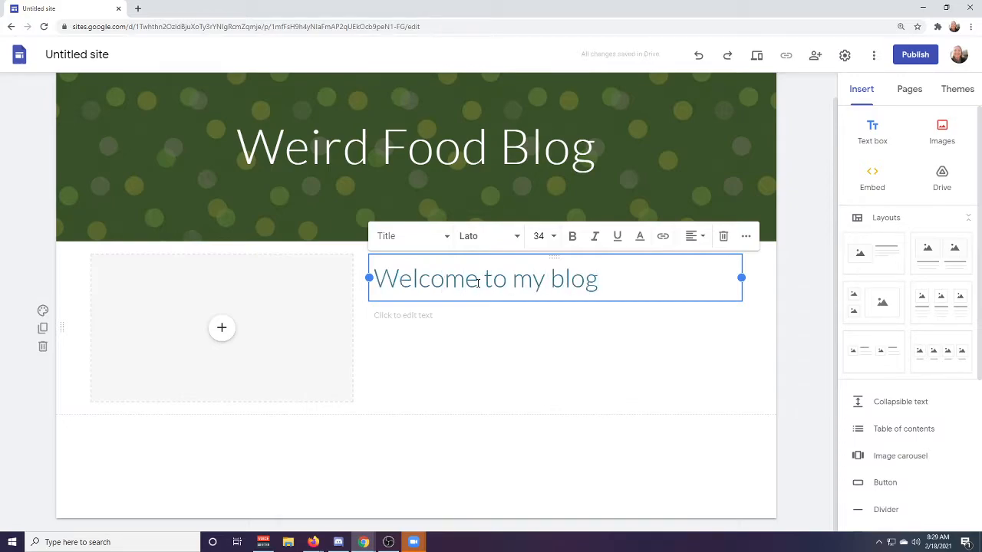
# Begin the body text under the heading with "Here we'll discuss everything related to strange and exotic foods.".
pyautogui.click(428, 318)
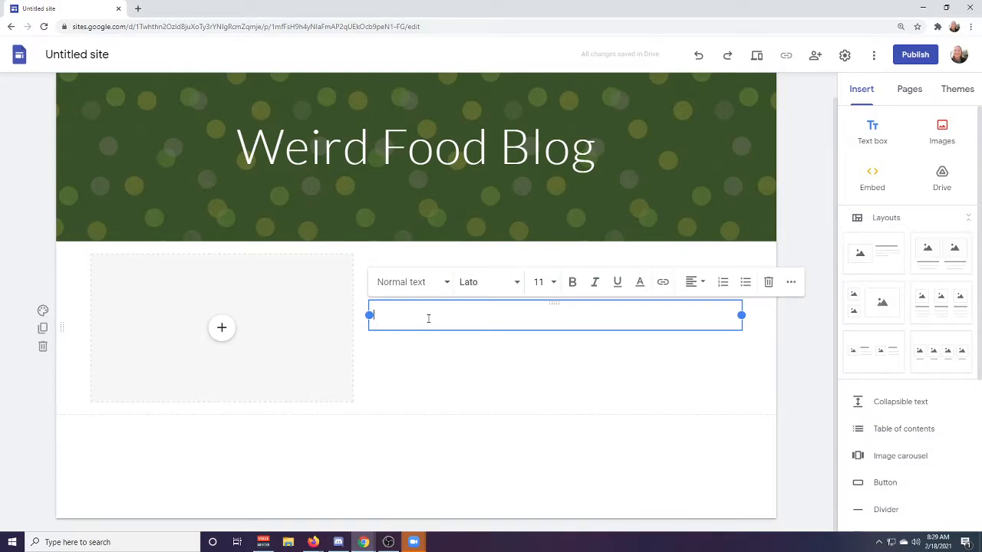
pyautogui.write("Here we'll discuss everything related to strange and exotic foods.")
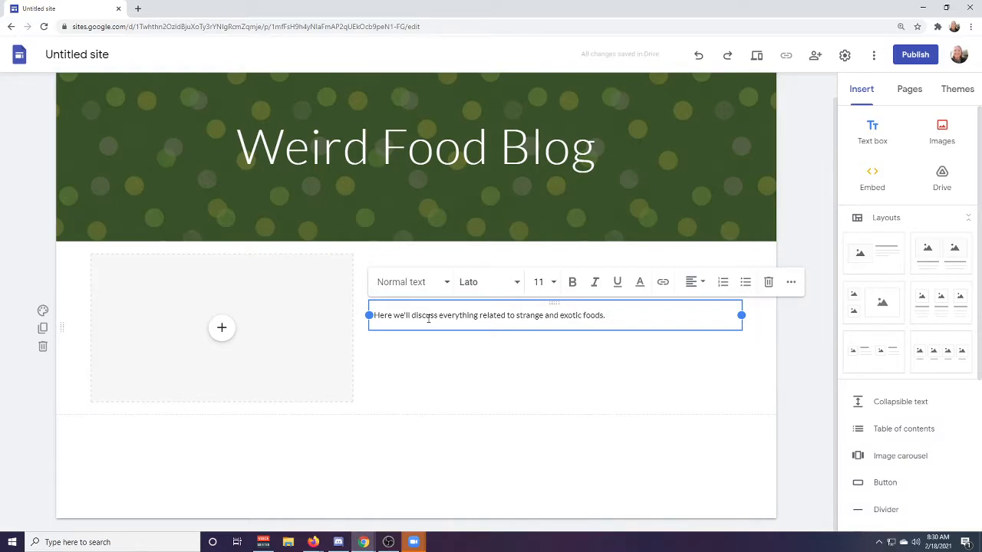
# Add the sentence "Please read my blog to learn more about all the wonderful food you can eat." to the body text.
pyautogui.write('Please read my blog')
pyautogui.write('to')
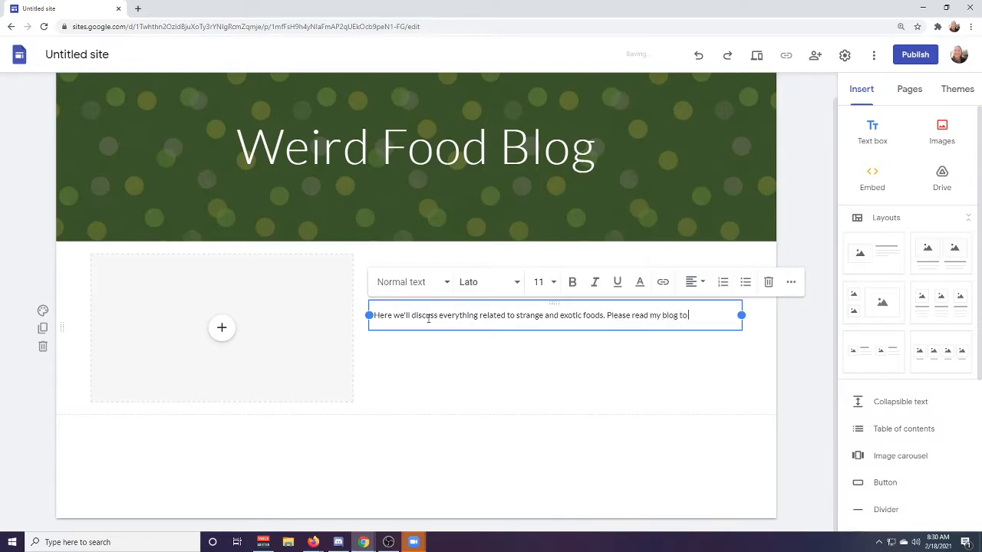
pyautogui.write(' learn more about all th')
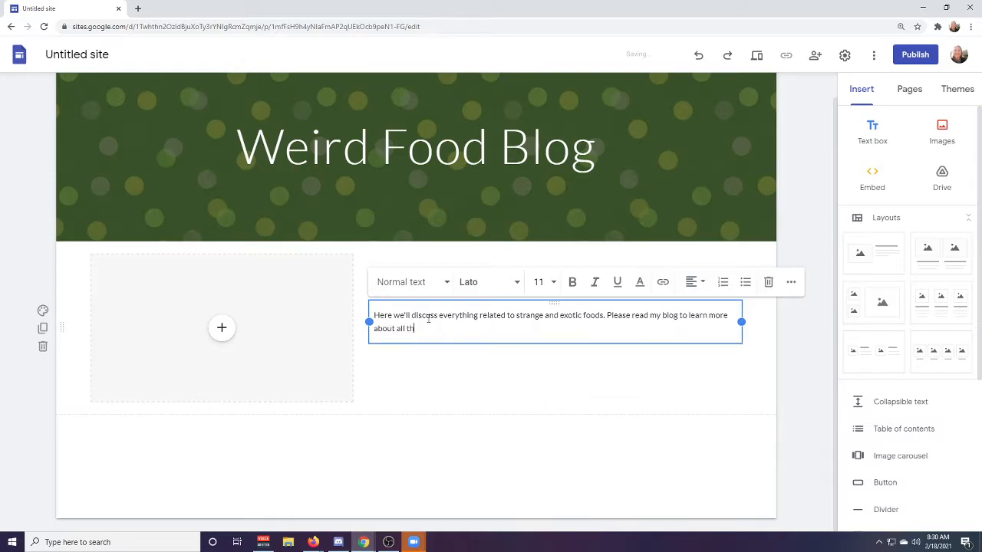
pyautogui.write('e wonderful food you can eat. Perhaps')
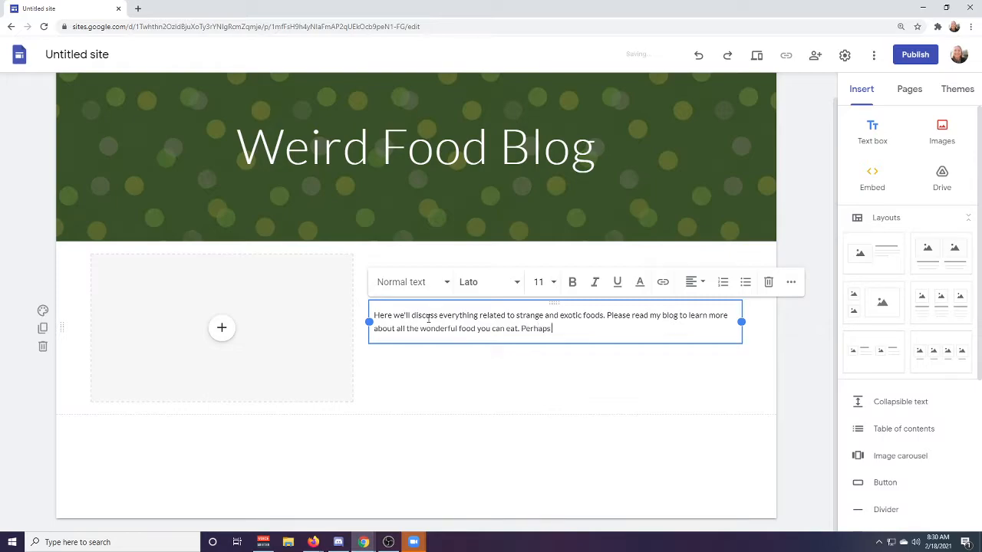
pyautogui.write(" you'll want to try something new!")
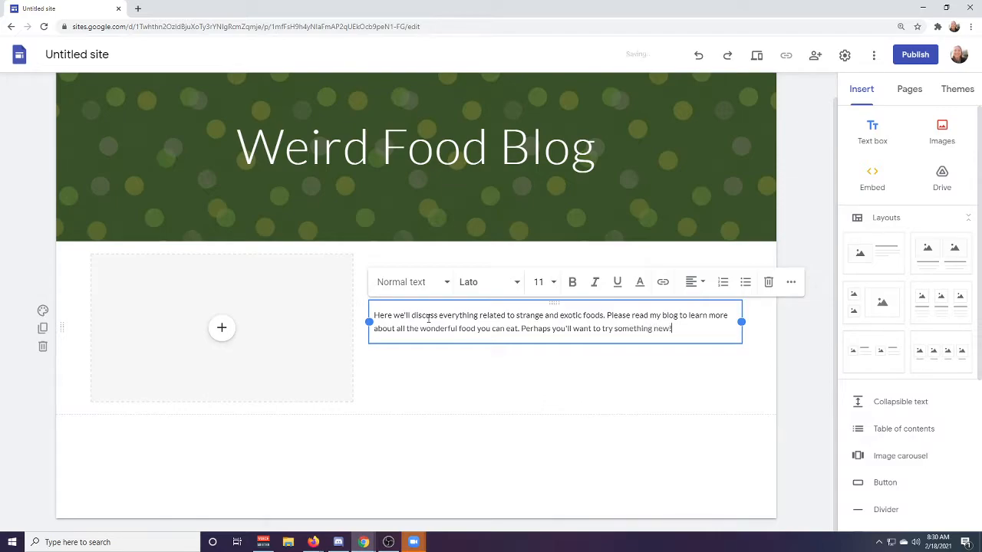
# Finish the body text with "Perhaps you'll want to try something new!" and leave the text box.
pyautogui.click(640, 403)
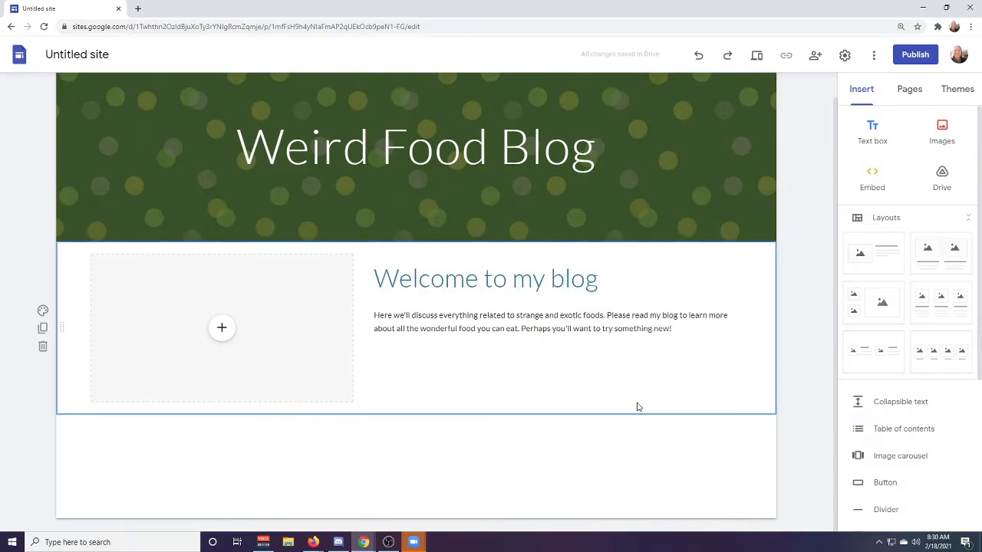
# Set the font size of the body paragraph under the welcome heading to 18 and leave the text box.
pyautogui.tripleClick(590, 317)
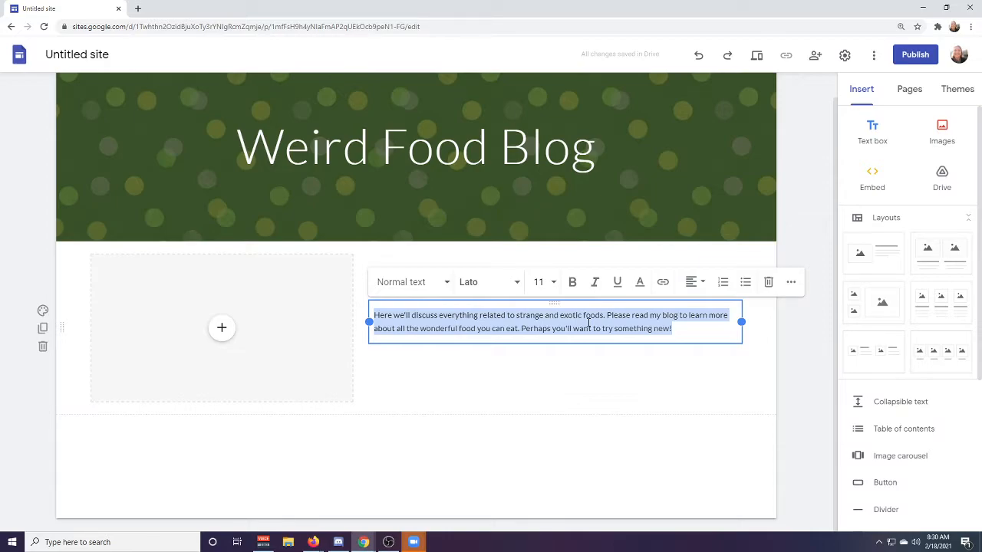
pyautogui.click(548, 282)
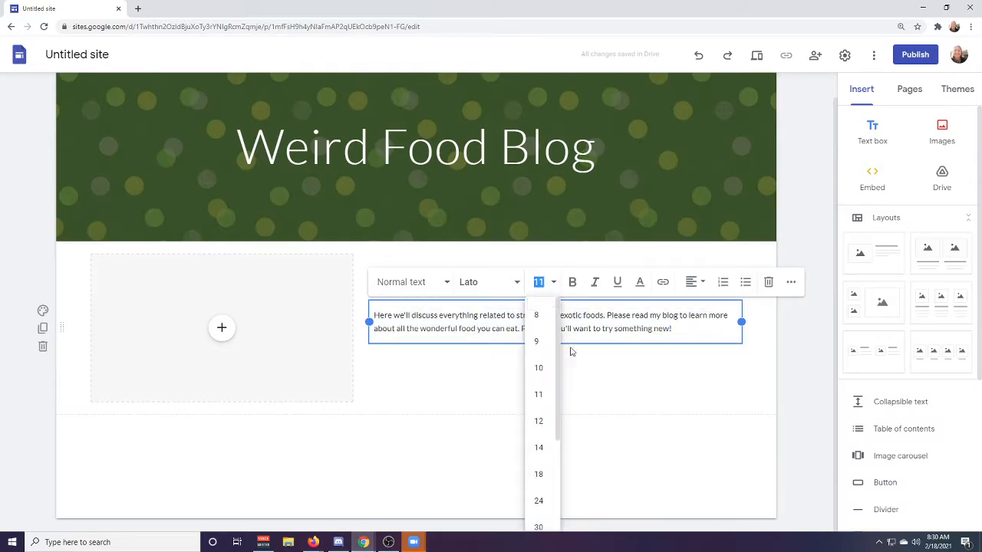
pyautogui.click(538, 474)
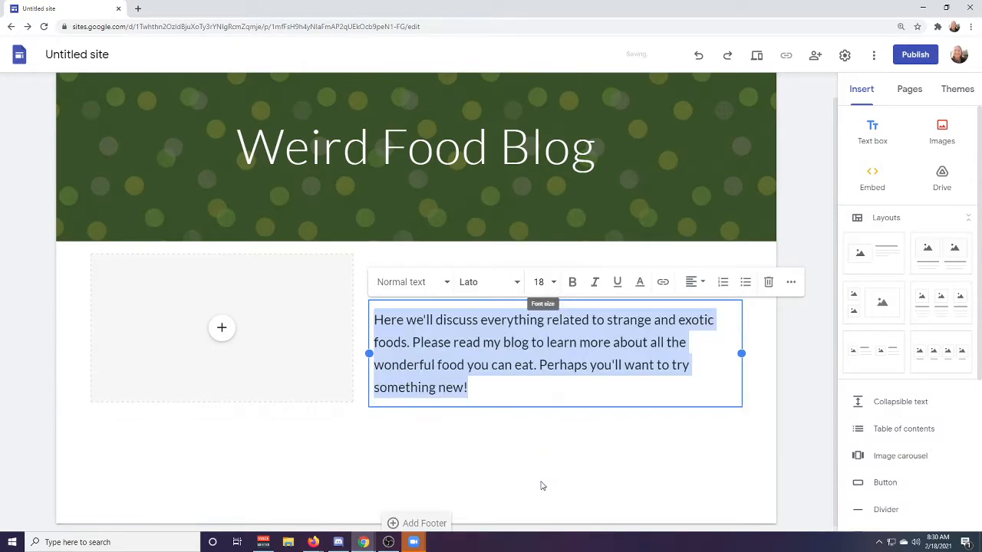
pyautogui.click(554, 463)
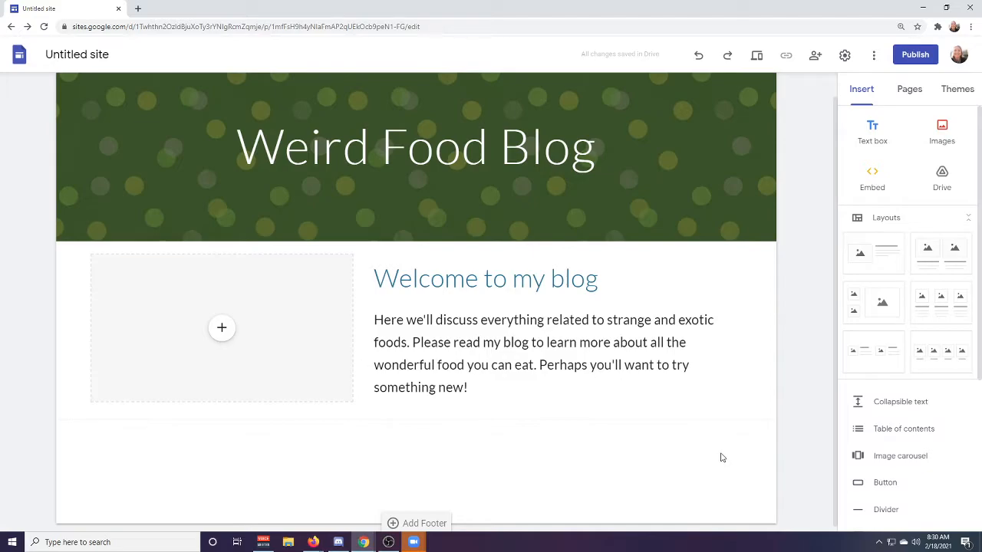
# Start selecting an existing image for the empty placeholder and search Google Images for "Strange food".
pyautogui.click(223, 330)
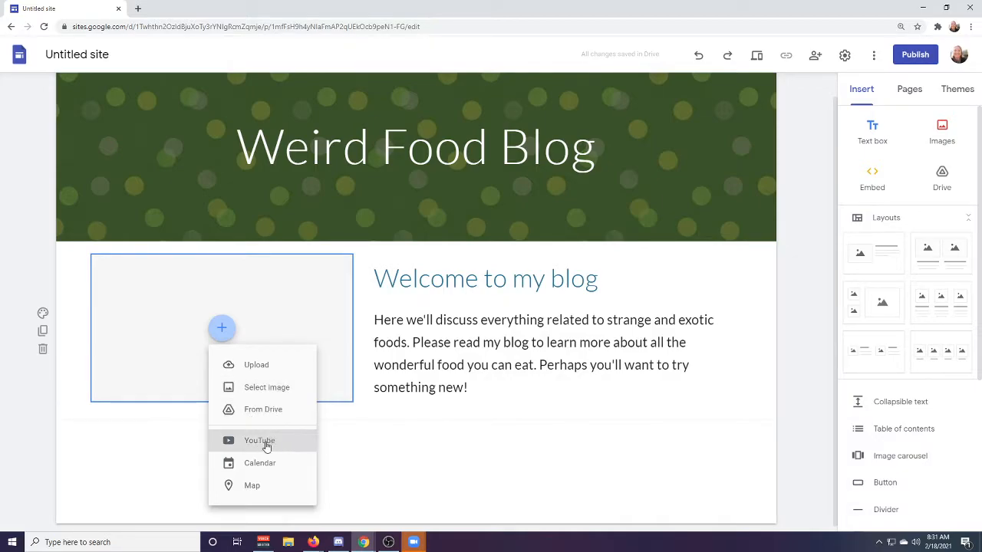
pyautogui.click(272, 394)
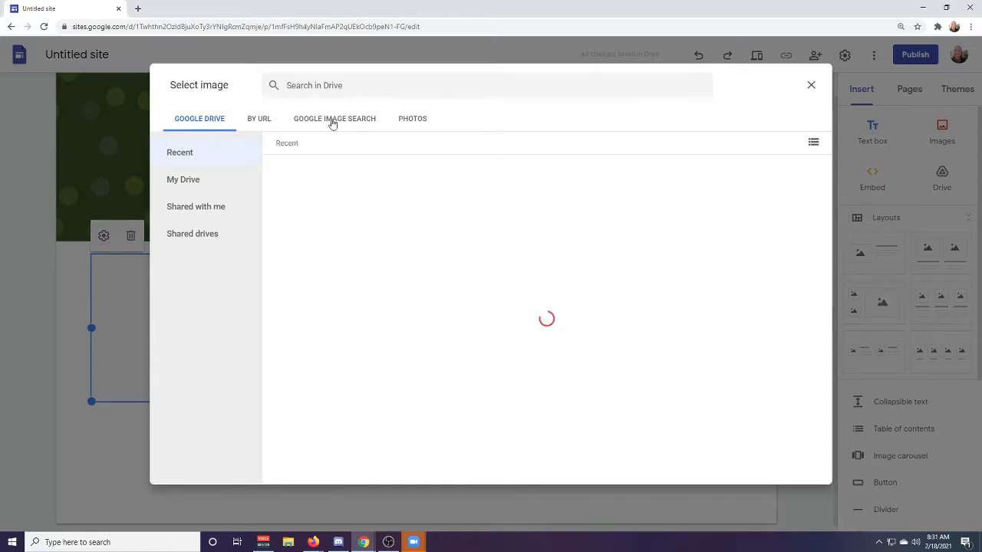
pyautogui.click(331, 120)
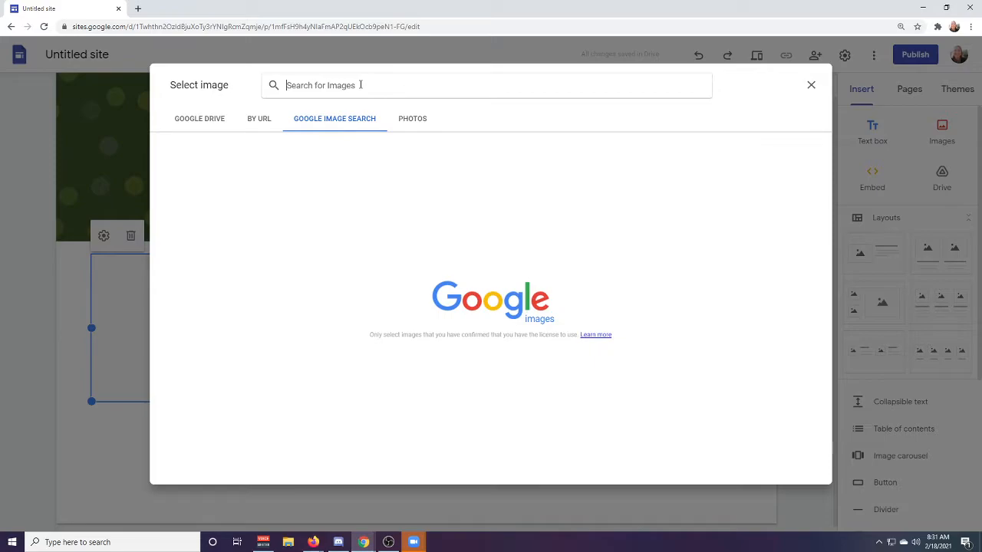
pyautogui.write('Strange')
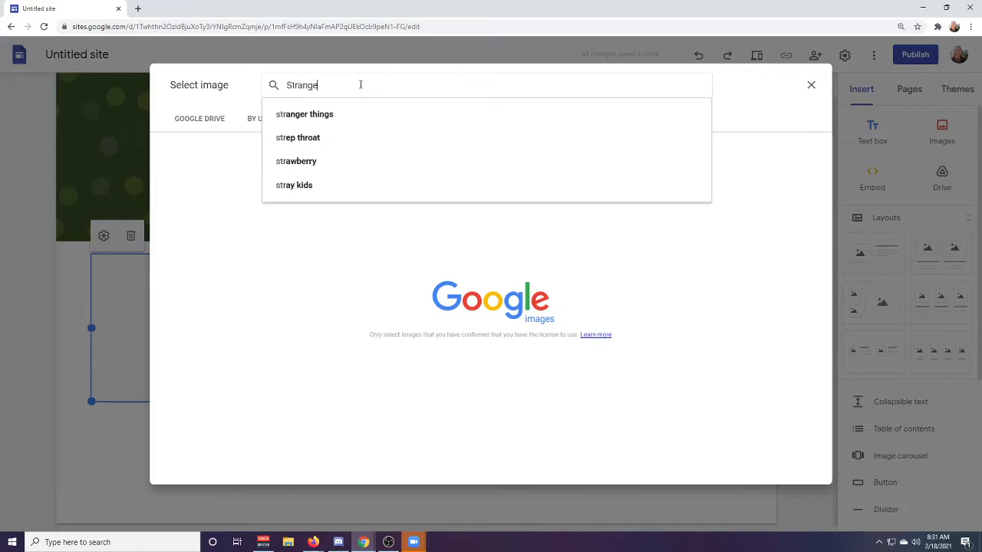
pyautogui.write(' food')
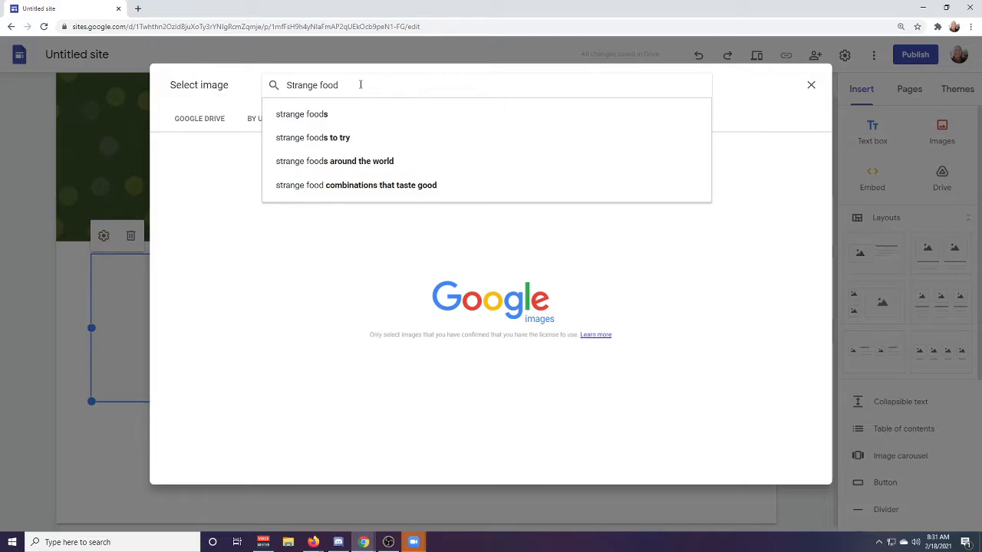
pyautogui.press('Return')
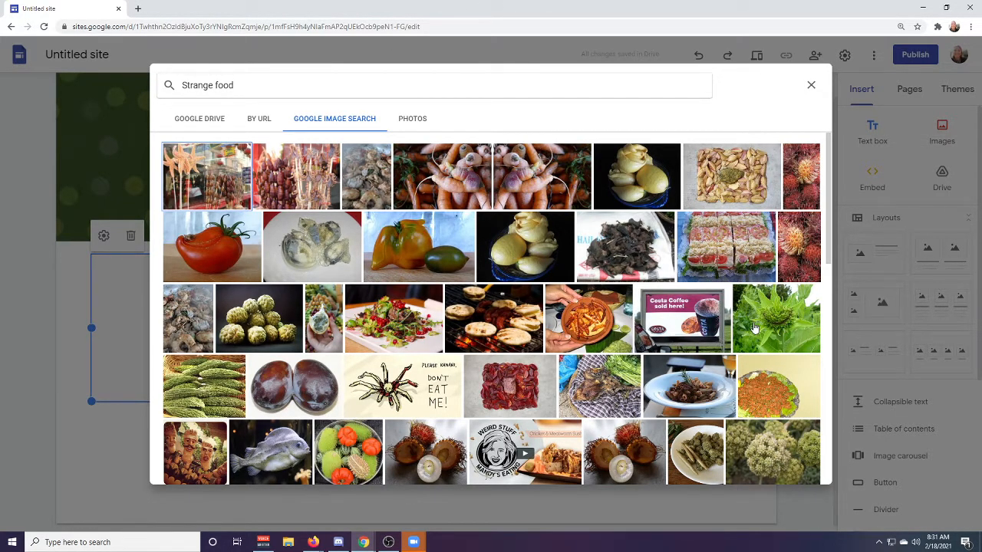
# Look through the strange food image results for a picture that suits the welcome section.
pyautogui.scroll(-6, 754, 329)
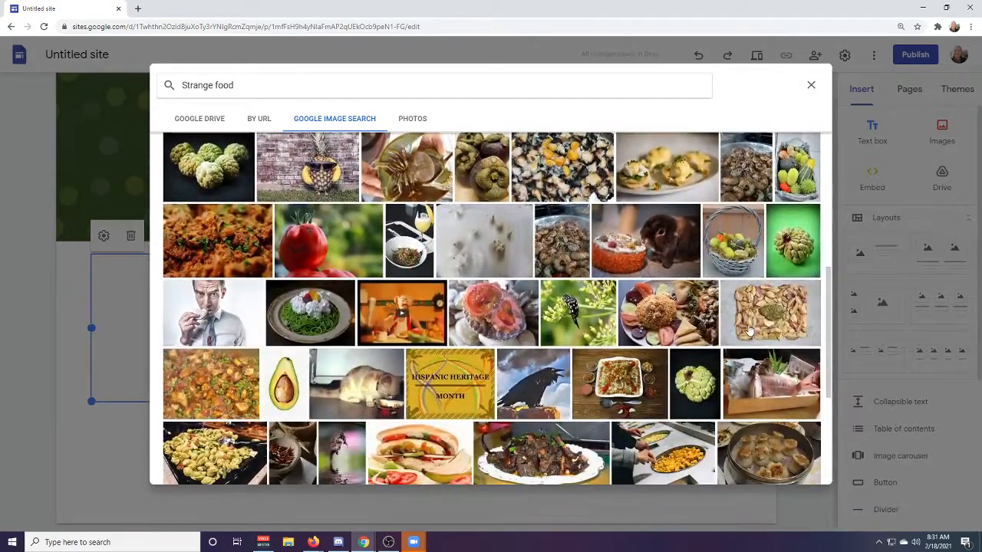
pyautogui.scroll(-1, 749, 329)
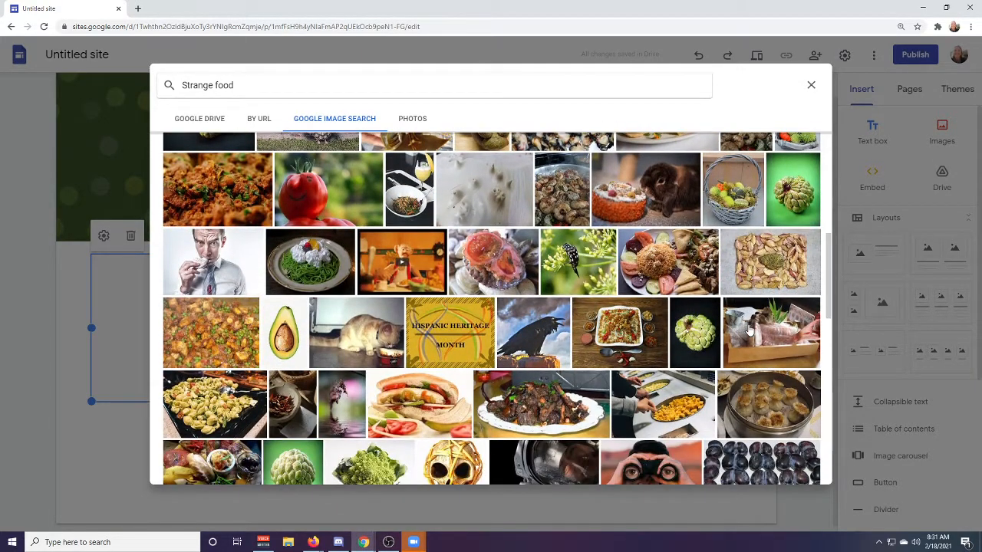
pyautogui.scroll(-2, 749, 329)
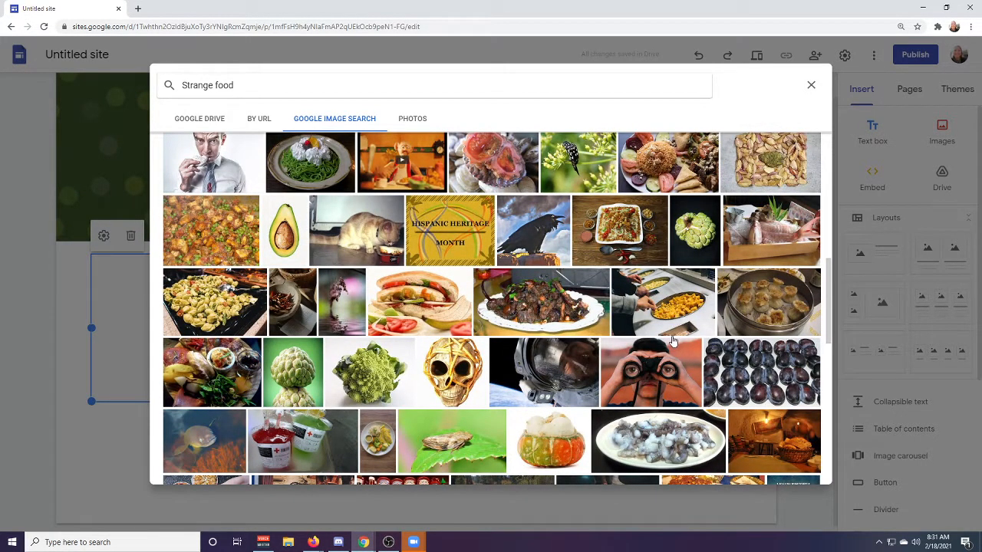
pyautogui.scroll(8, 671, 341)
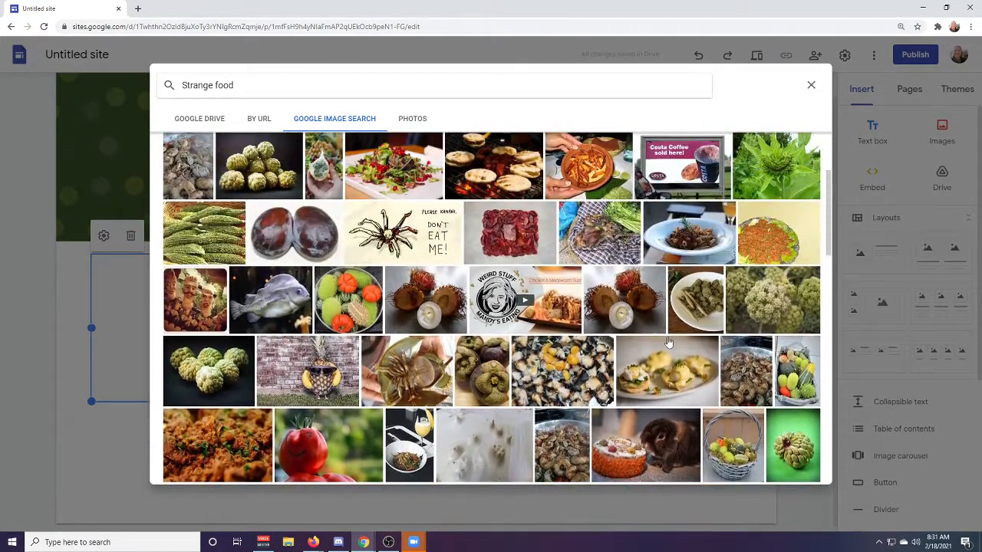
pyautogui.scroll(3, 668, 342)
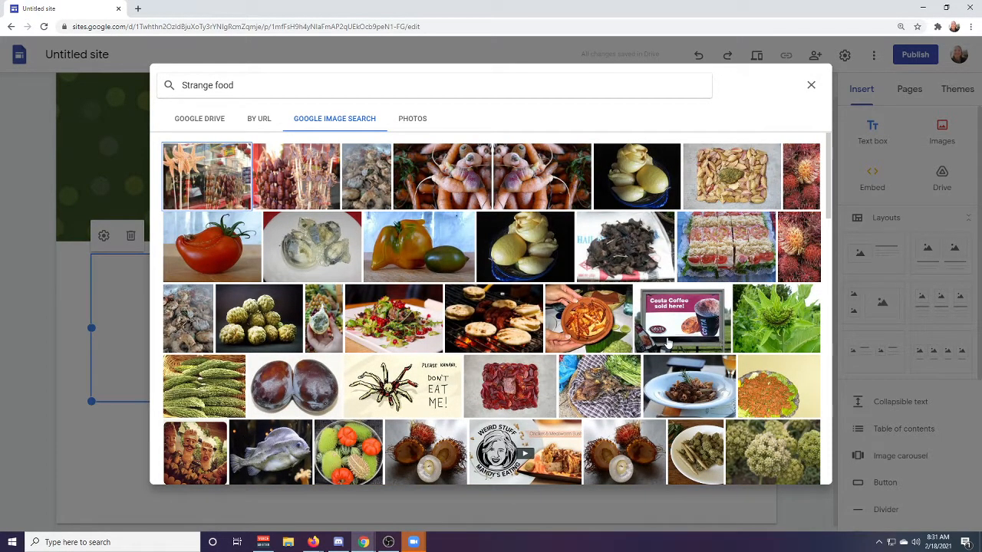
pyautogui.scroll(-2, 583, 322)
pyautogui.scroll(2, 559, 314)
pyautogui.scroll(-2, 529, 302)
pyautogui.scroll(2, 493, 292)
pyautogui.scroll(-10, 493, 292)
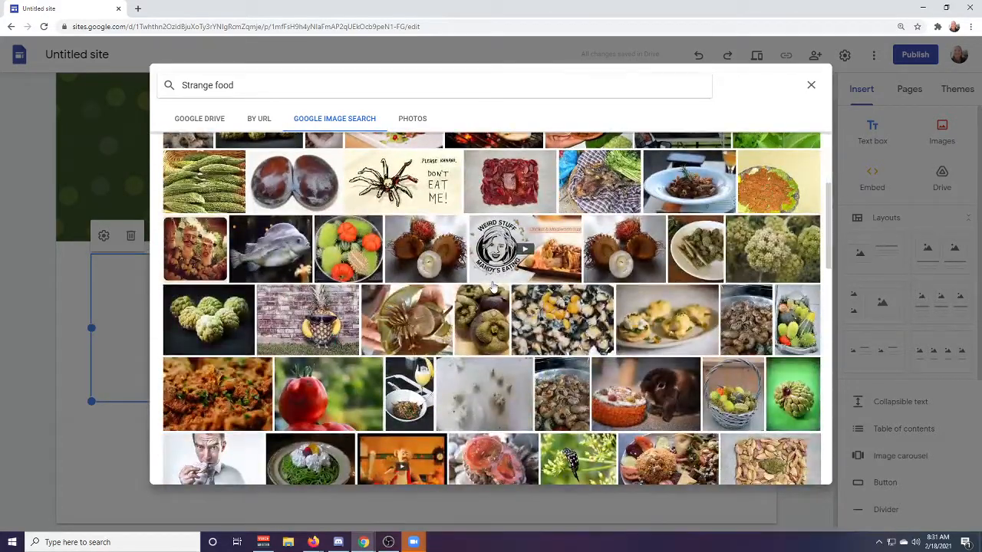
pyautogui.scroll(-10, 493, 288)
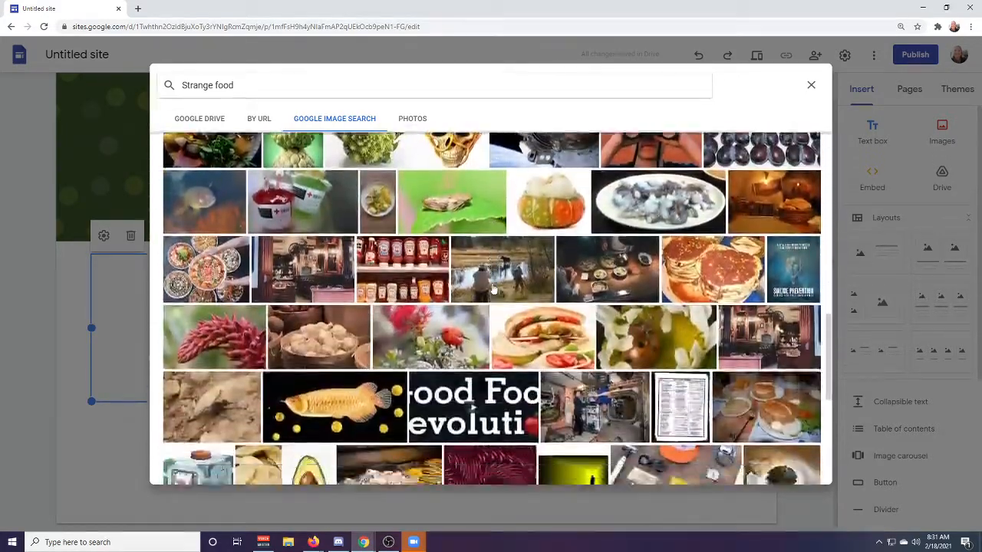
pyautogui.scroll(-5, 493, 289)
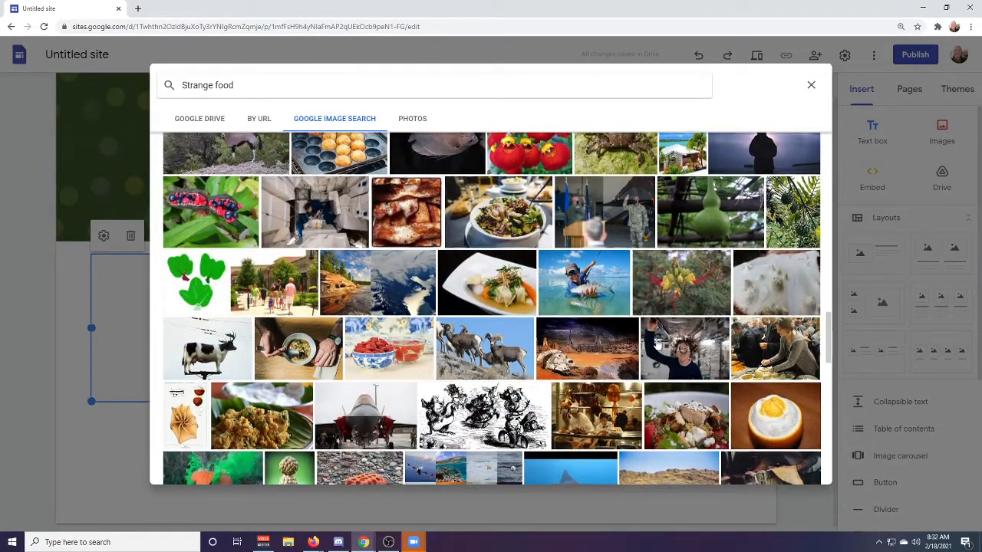
pyautogui.scroll(-1, 657, 346)
pyautogui.scroll(-2, 656, 346)
pyautogui.scroll(6, 651, 335)
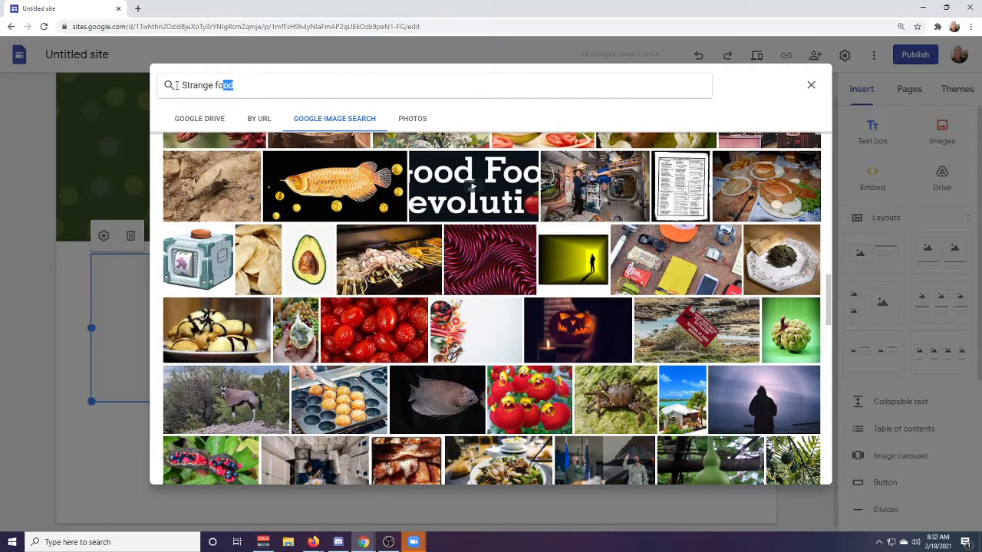
# Search the images for "natto" instead and insert the close-up of natto in a white bowl with dark chopsticks into the placeholder.
pyautogui.tripleClick(345, 85)
pyautogui.write('natto')
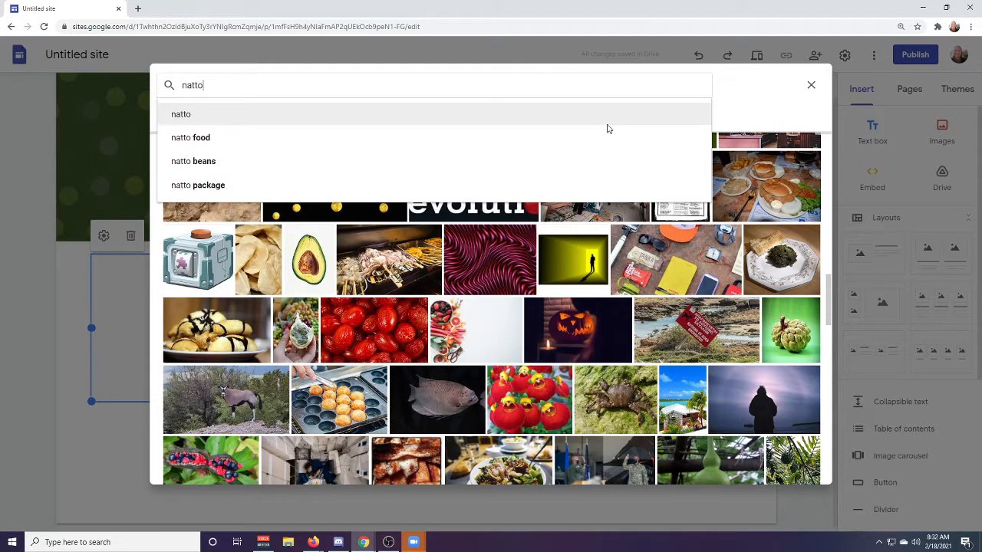
pyautogui.press('Return')
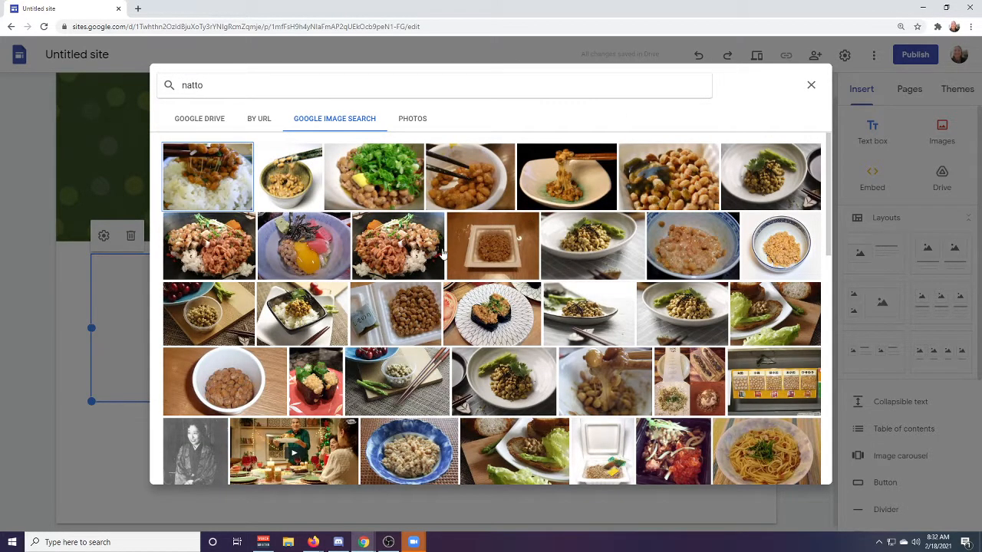
pyautogui.click(474, 190)
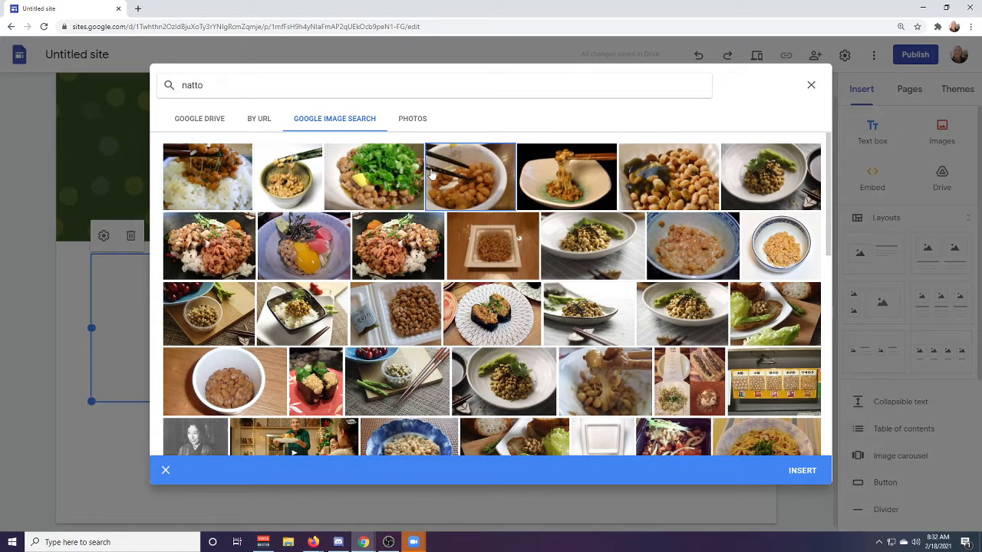
pyautogui.click(802, 470)
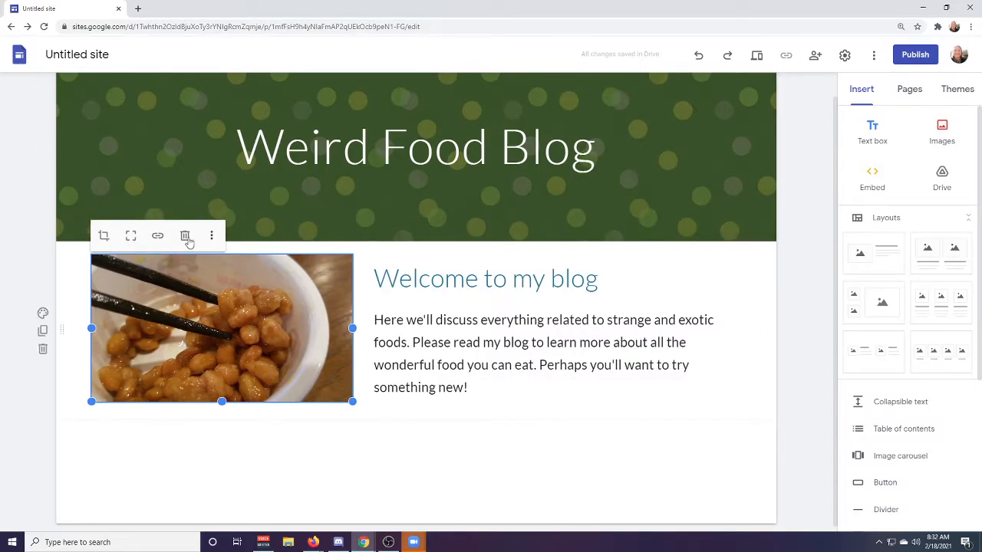
# Add the caption "This picture is courtesy of Google Images" below the natto picture.
pyautogui.click(212, 239)
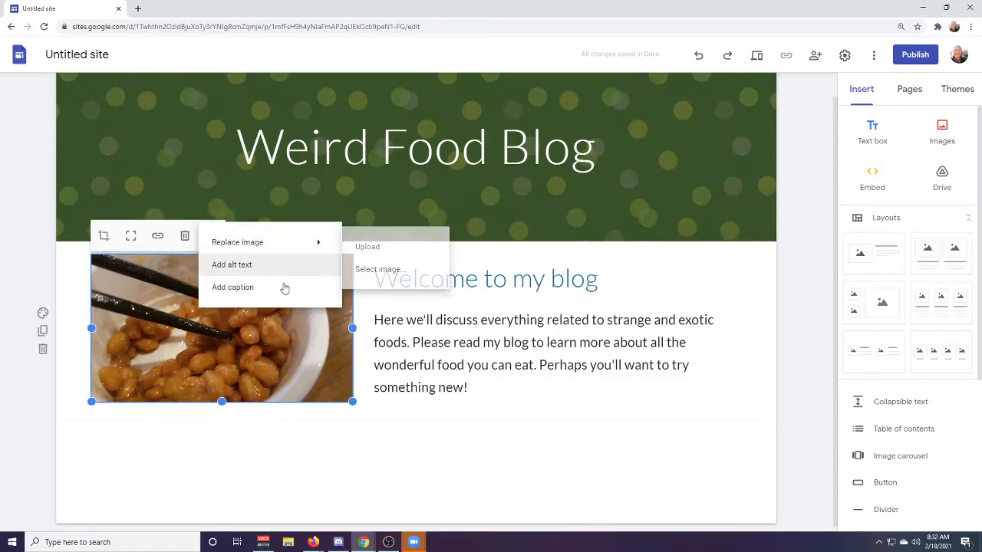
pyautogui.click(143, 275)
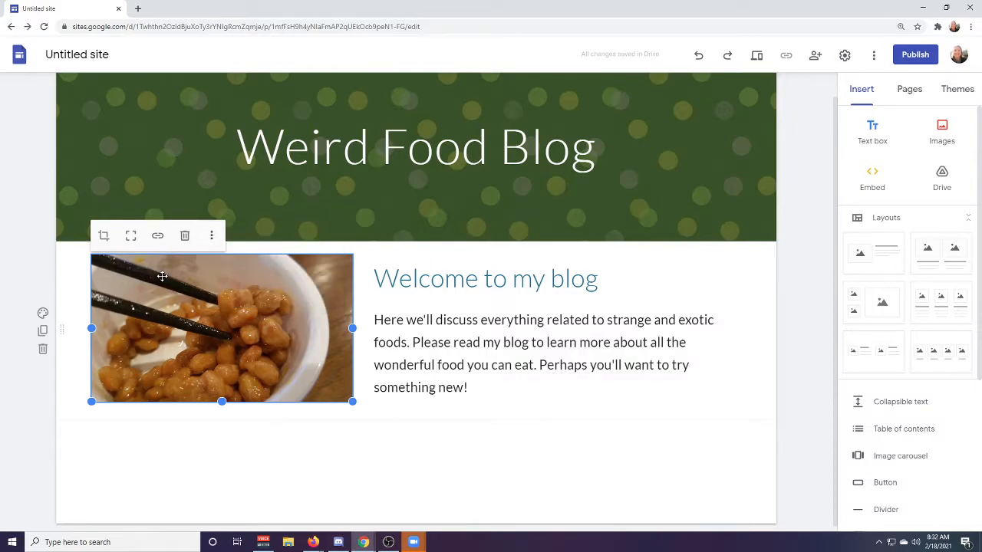
pyautogui.click(211, 236)
pyautogui.click(239, 287)
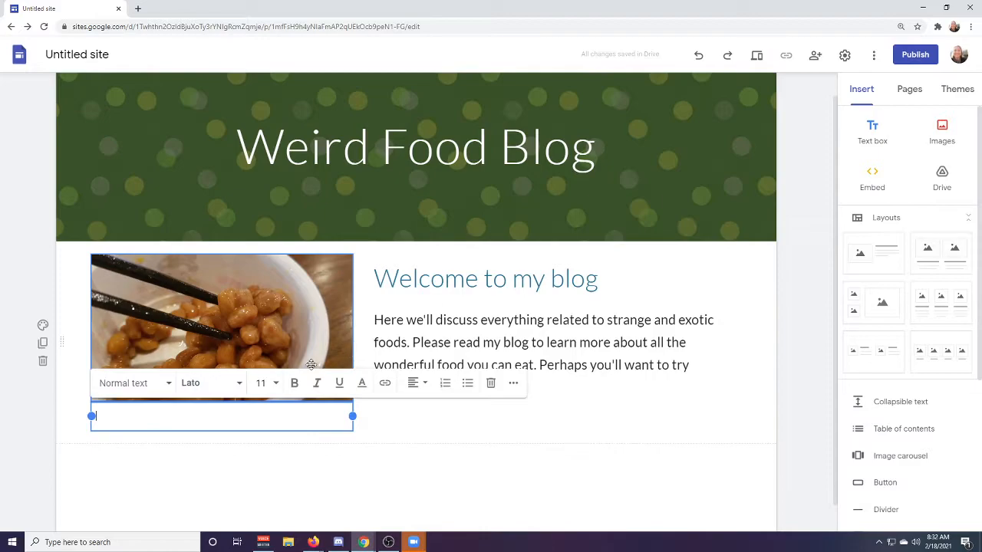
pyautogui.write('This picture')
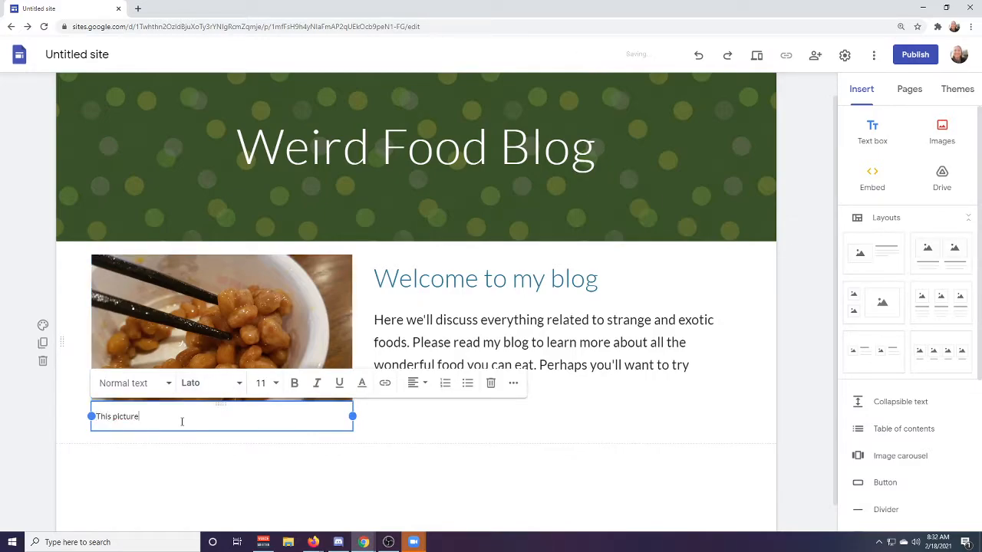
pyautogui.write(' is courtesy of Google Images')
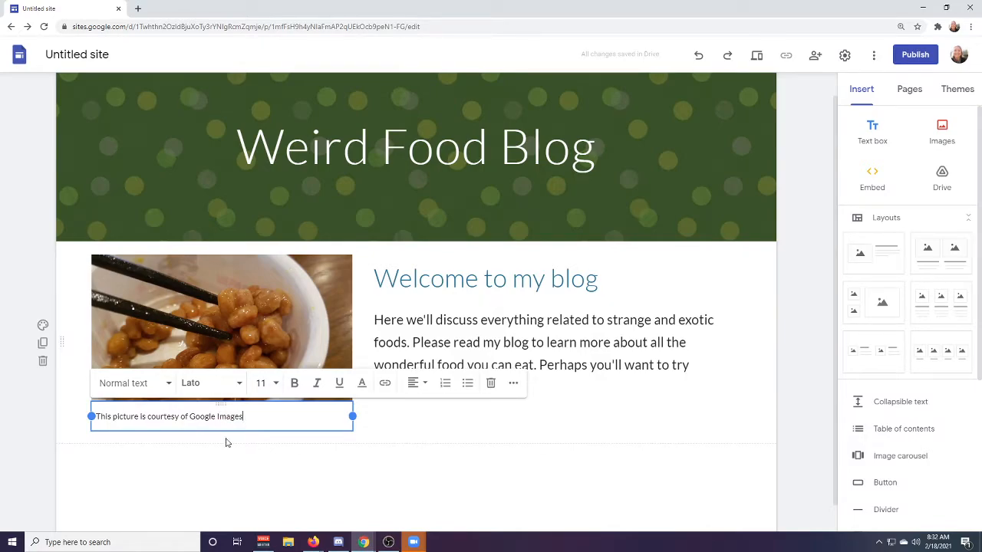
pyautogui.click(458, 471)
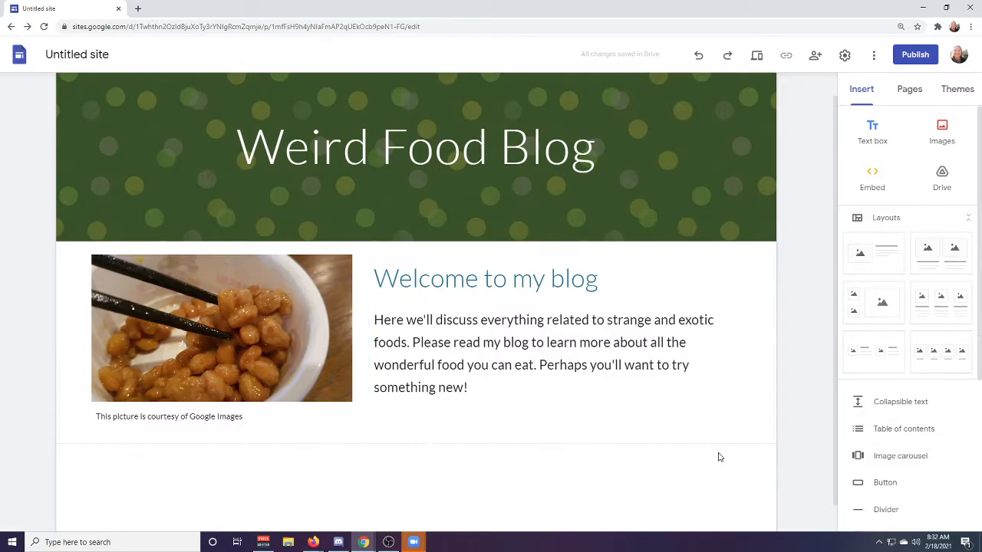
pyautogui.scroll(-1, 568, 456)
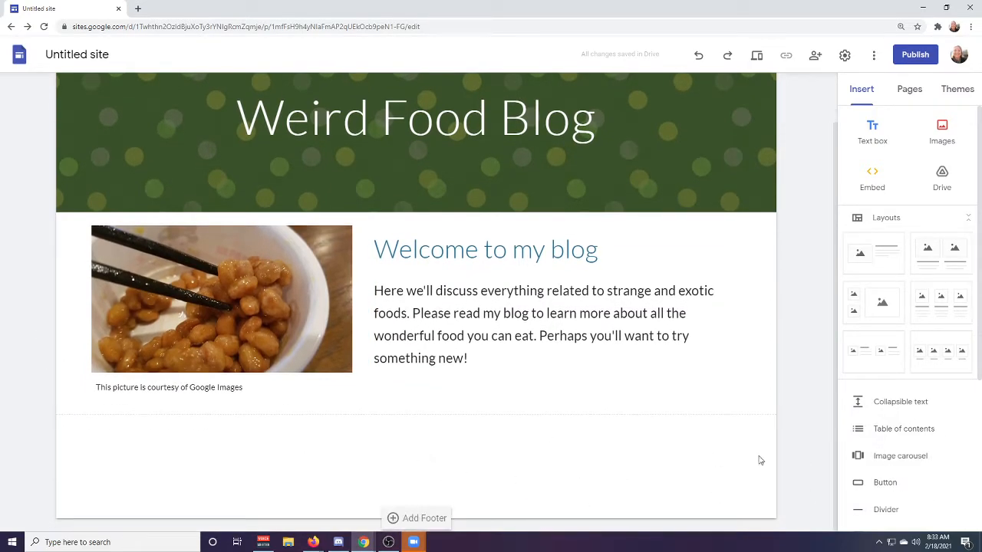
pyautogui.scroll(2, 533, 418)
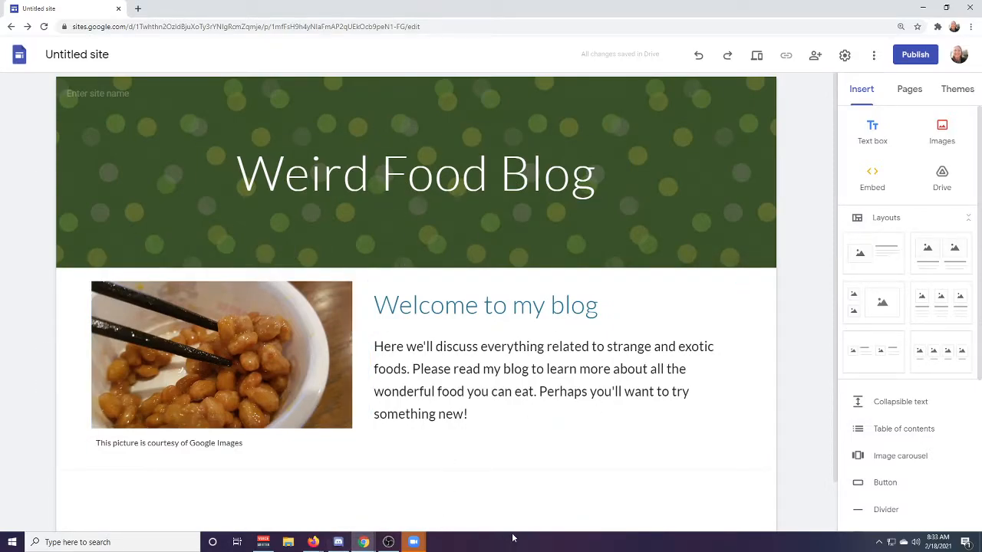
pyautogui.moveTo(608, 208)
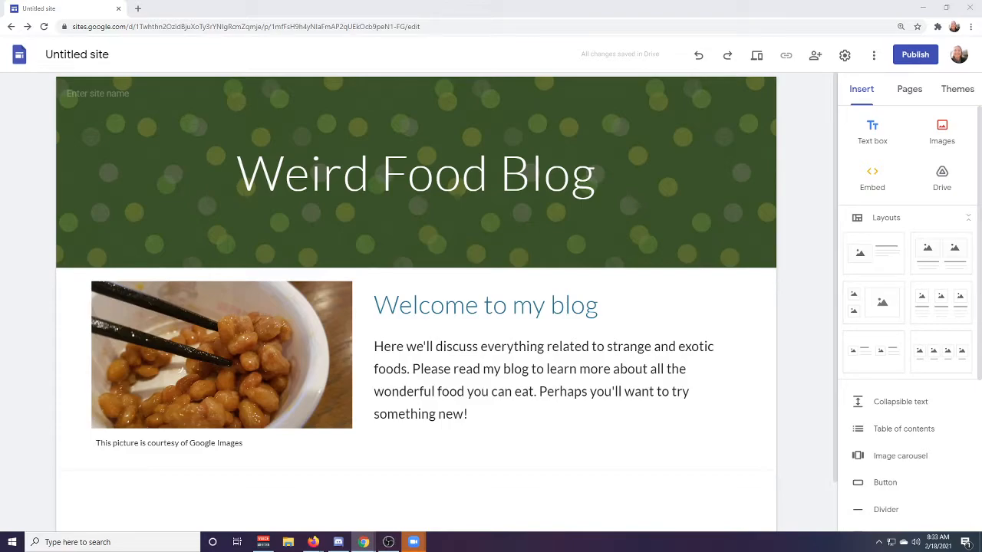
# Switch to the untitled Google Docs document and name it "Blog Doc Example".
pyautogui.moveTo(0, 218); pyautogui.dragTo(489, 414)
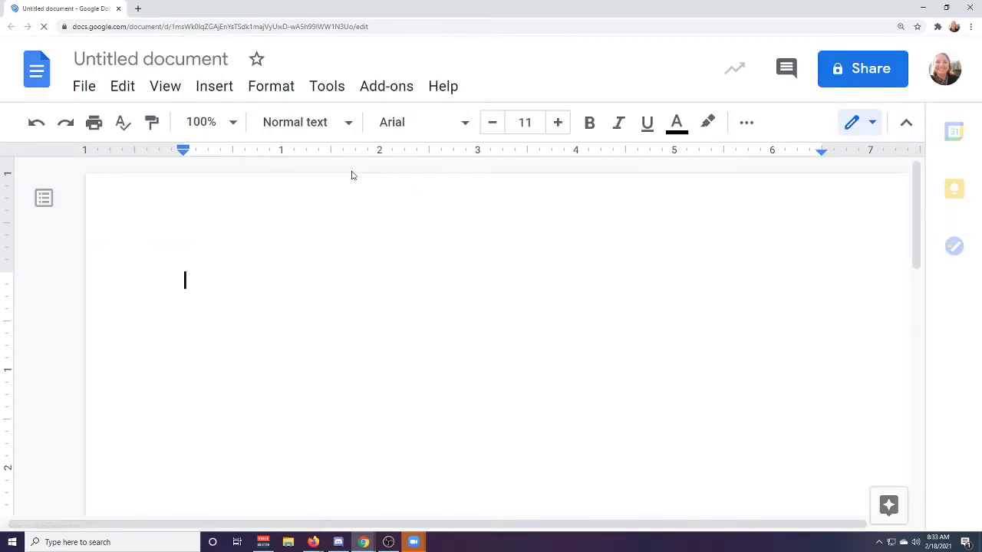
pyautogui.click(151, 61)
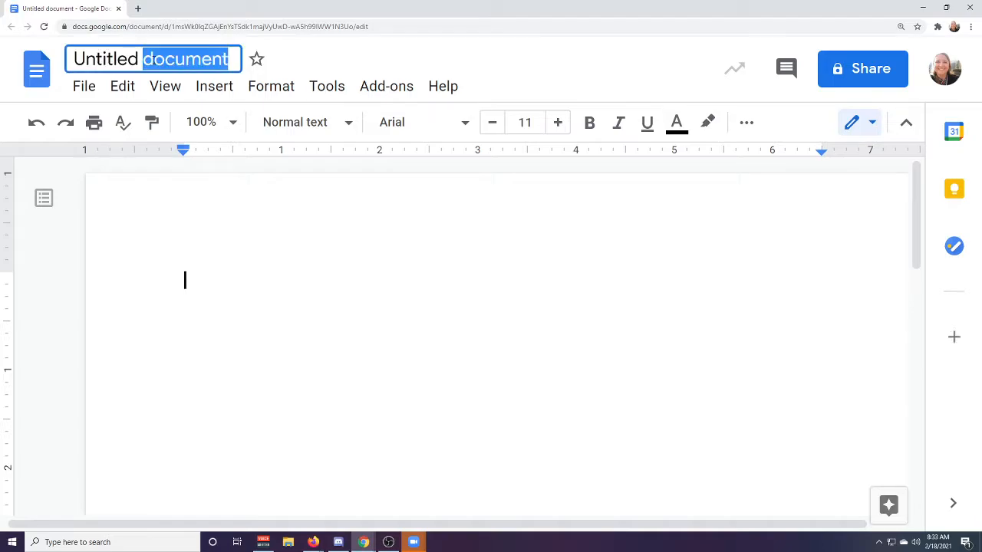
pyautogui.write('Blog')
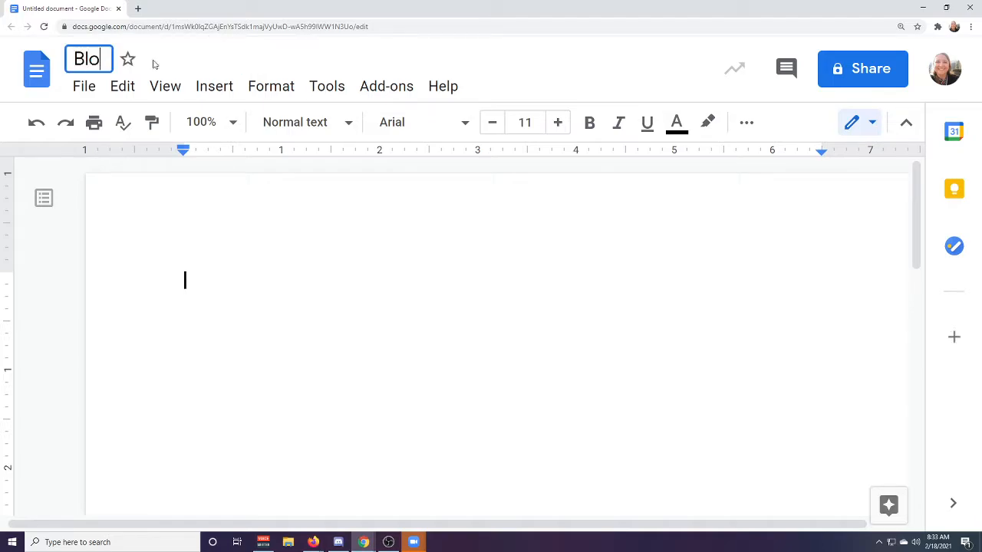
pyautogui.write('Do')
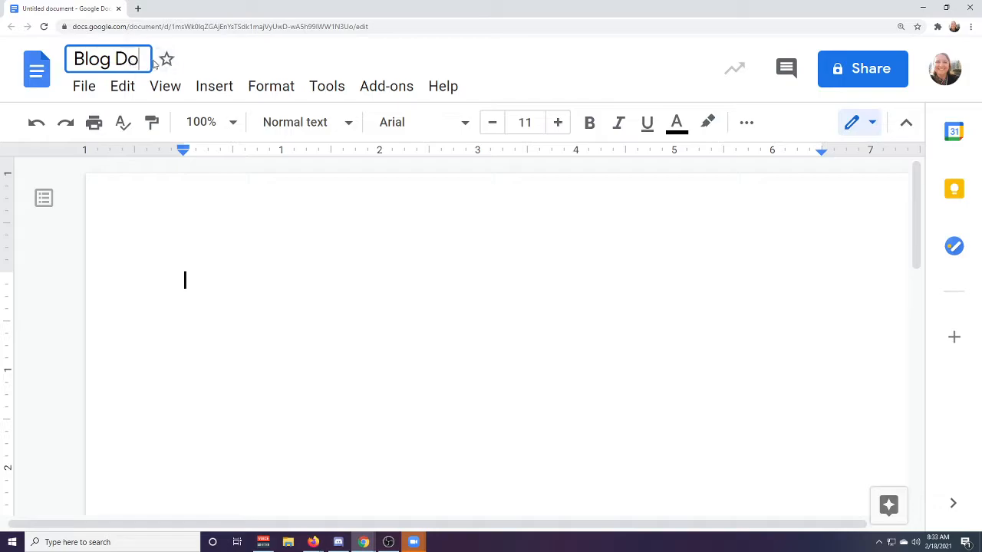
pyautogui.write('c Ex')
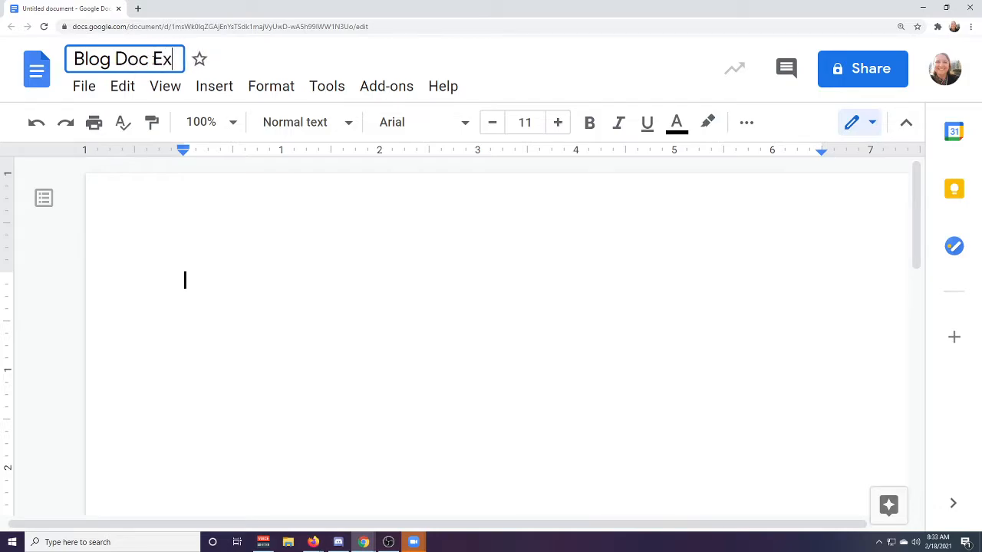
pyautogui.write('ample')
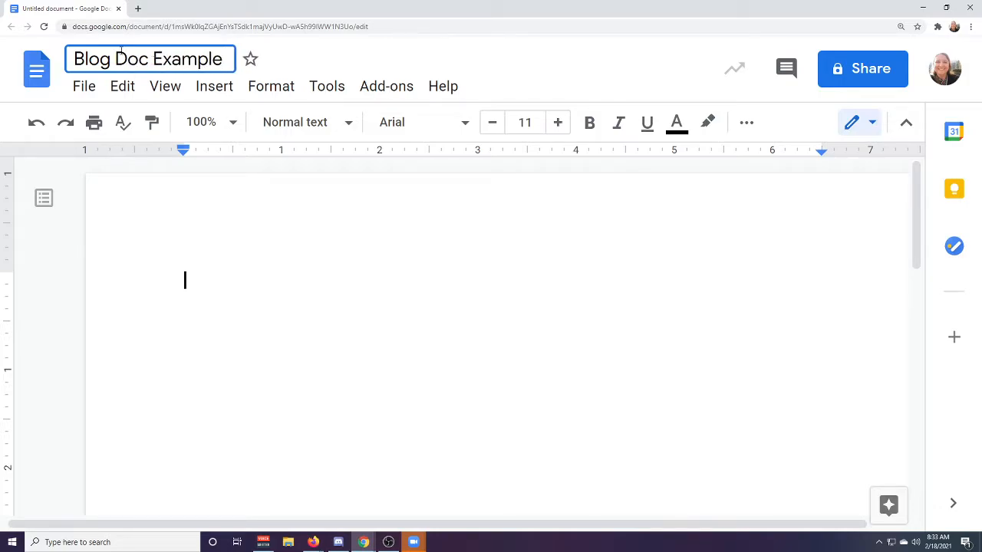
pyautogui.press('Return')
# Examine the existing "Blog posts" document to see how its posts are laid out with titles, dates, text and pictures.
pyautogui.moveTo(15, 200); pyautogui.dragTo(625, 2)
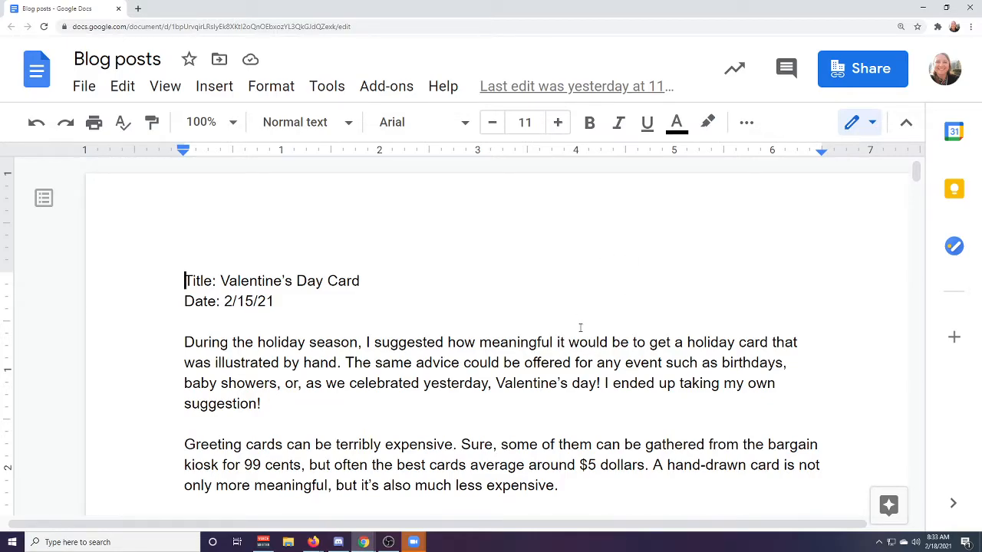
pyautogui.scroll(-10, 580, 327)
pyautogui.scroll(-15, 591, 347)
pyautogui.scroll(-15, 592, 352)
pyautogui.scroll(-3, 601, 352)
pyautogui.scroll(-15, 618, 357)
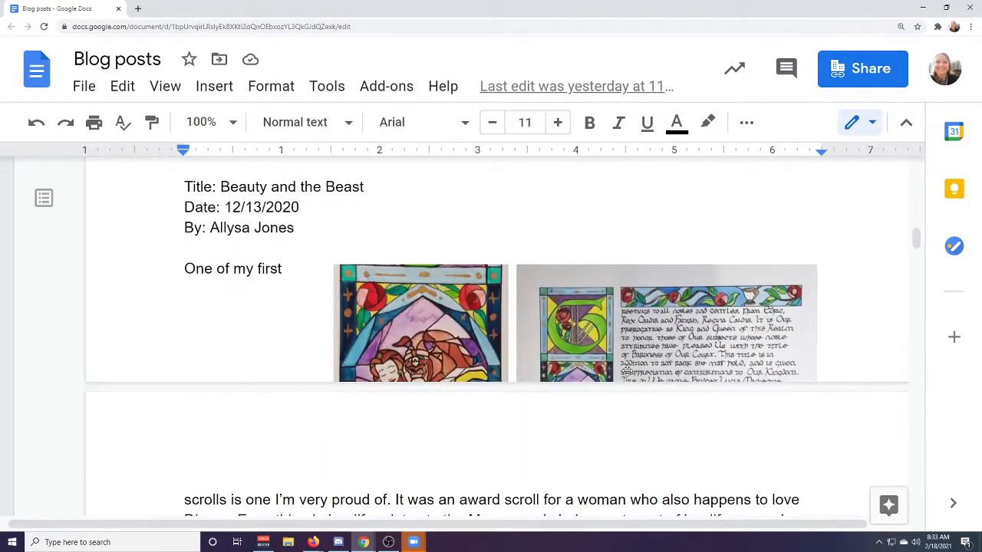
pyautogui.scroll(-15, 633, 372)
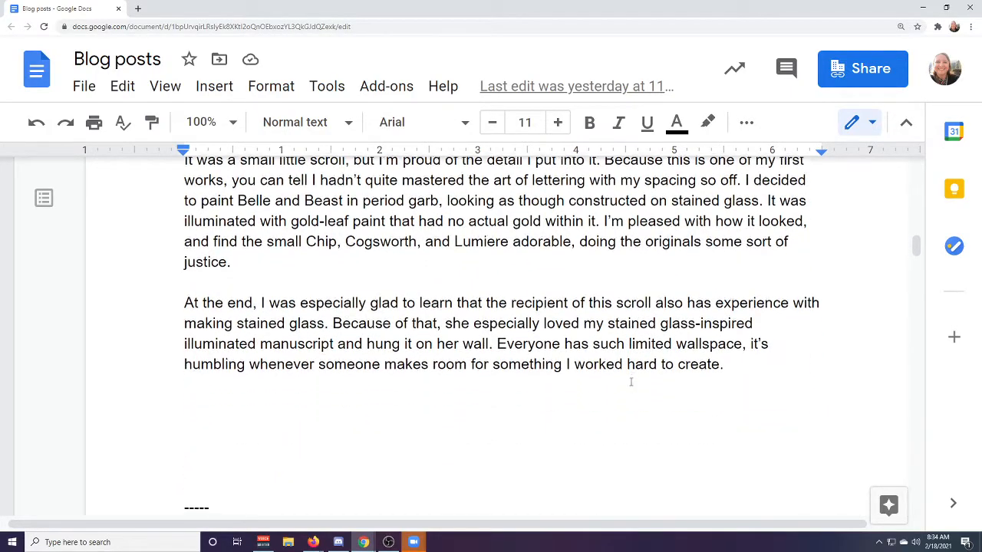
pyautogui.scroll(-15, 626, 388)
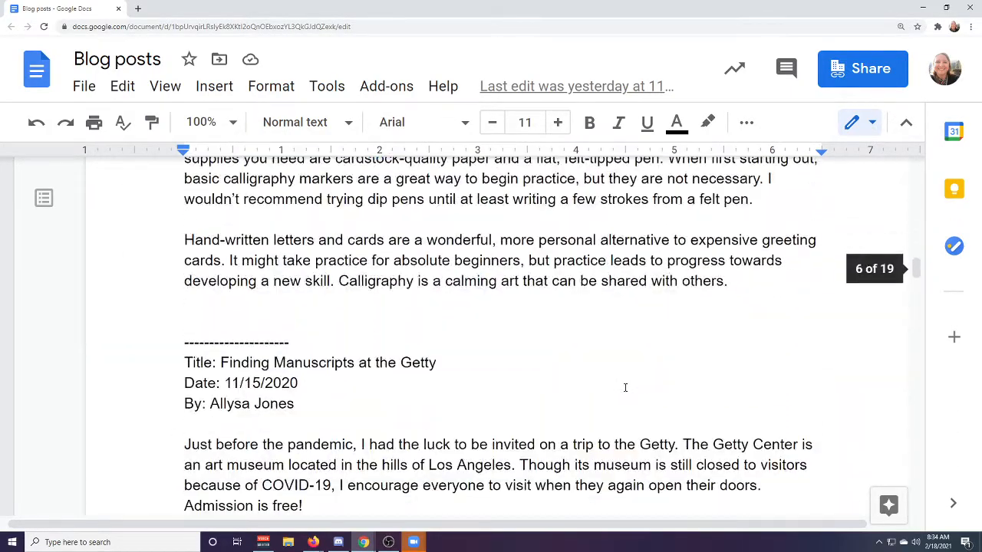
pyautogui.scroll(-15, 624, 388)
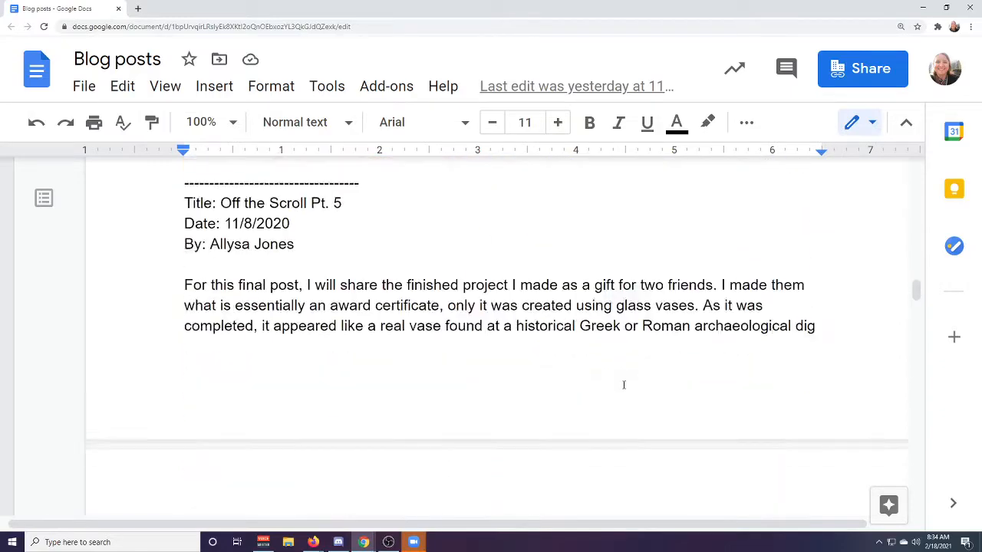
pyautogui.scroll(-15, 622, 383)
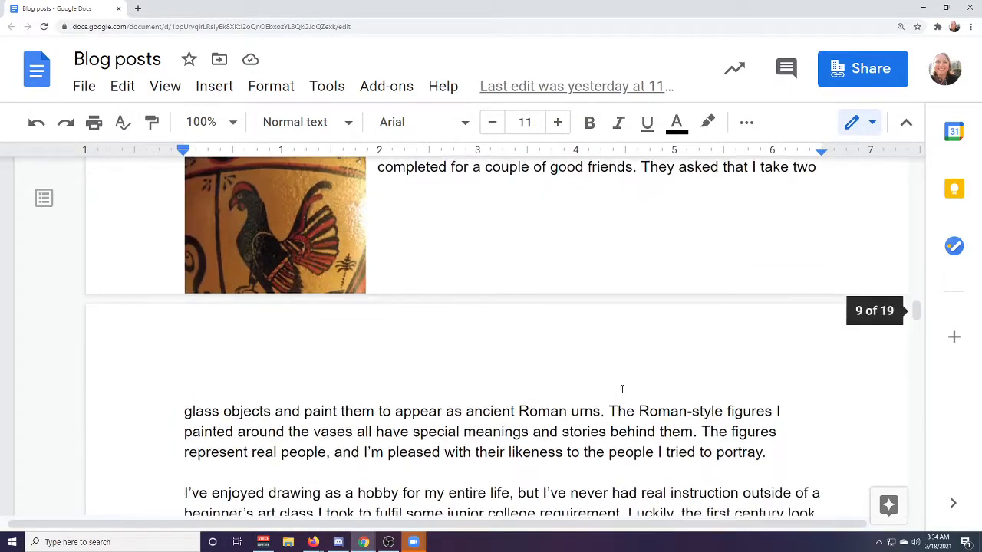
pyautogui.scroll(-12, 611, 398)
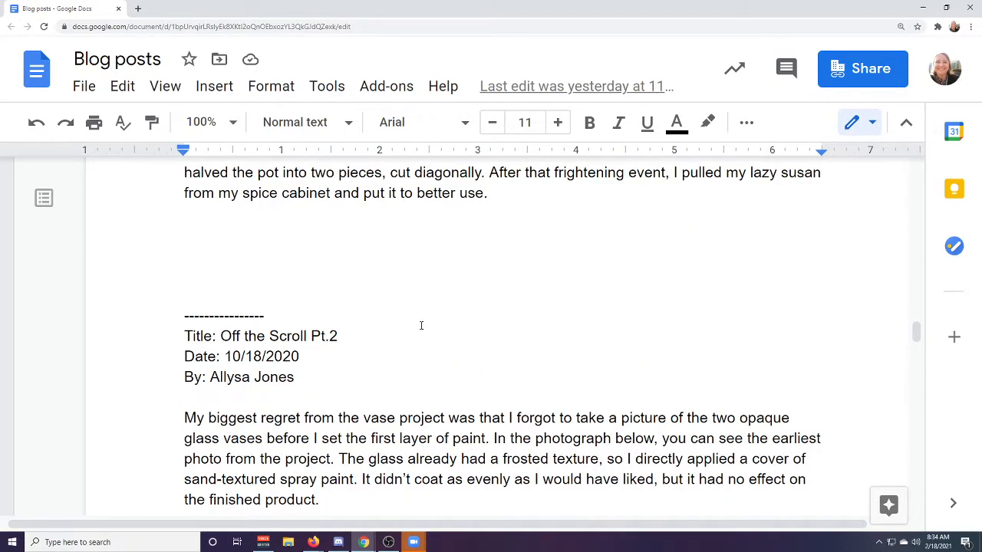
pyautogui.scroll(20, 447, 314)
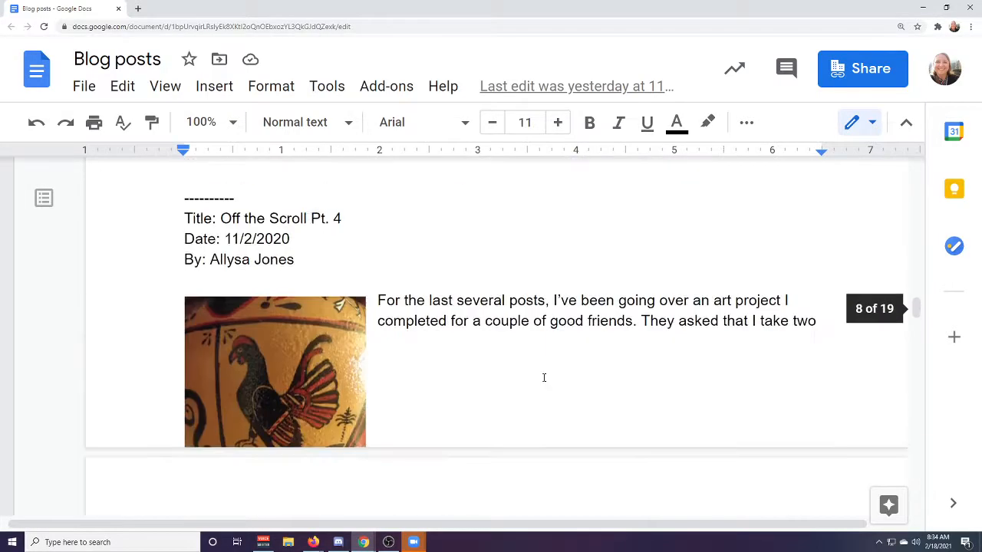
pyautogui.scroll(20, 551, 375)
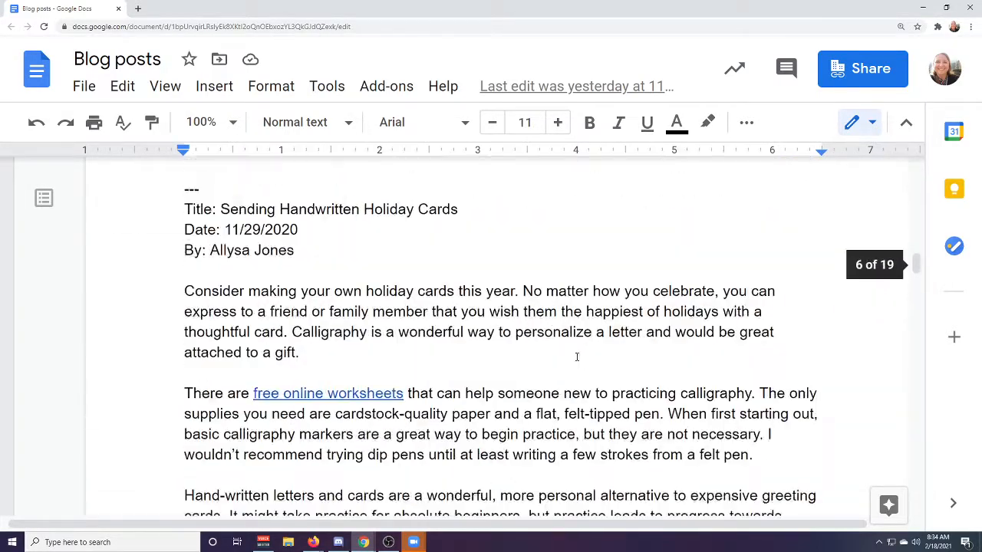
pyautogui.scroll(20, 585, 353)
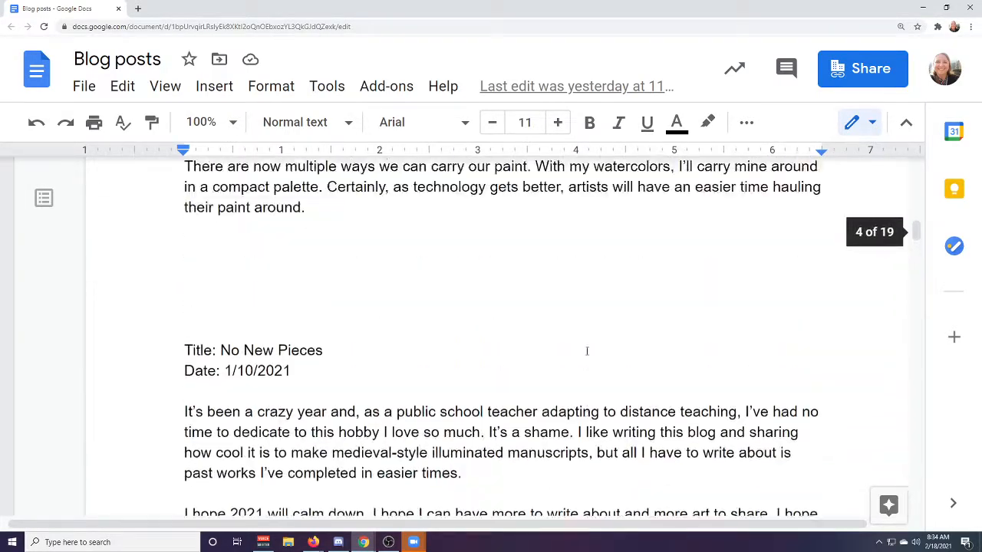
pyautogui.scroll(20, 587, 351)
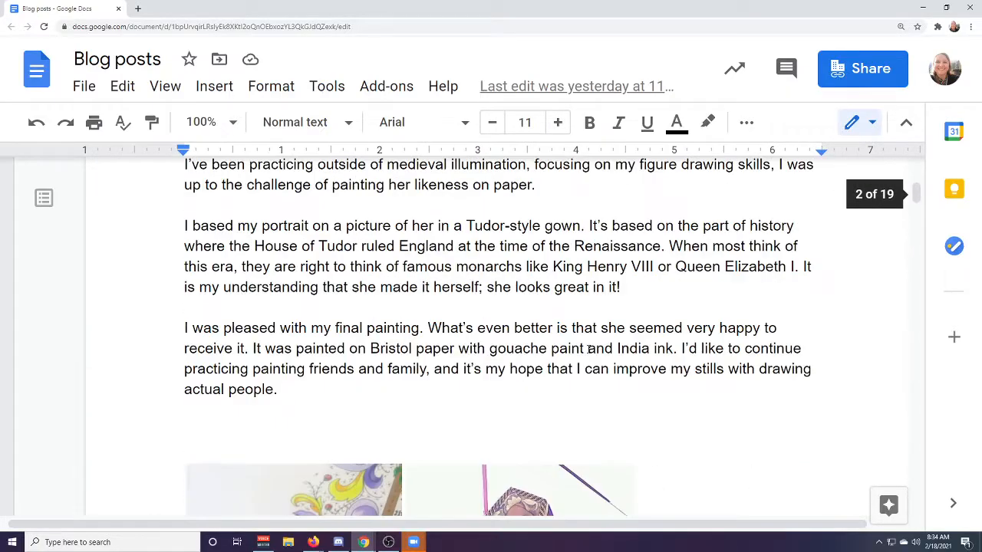
pyautogui.scroll(15, 590, 324)
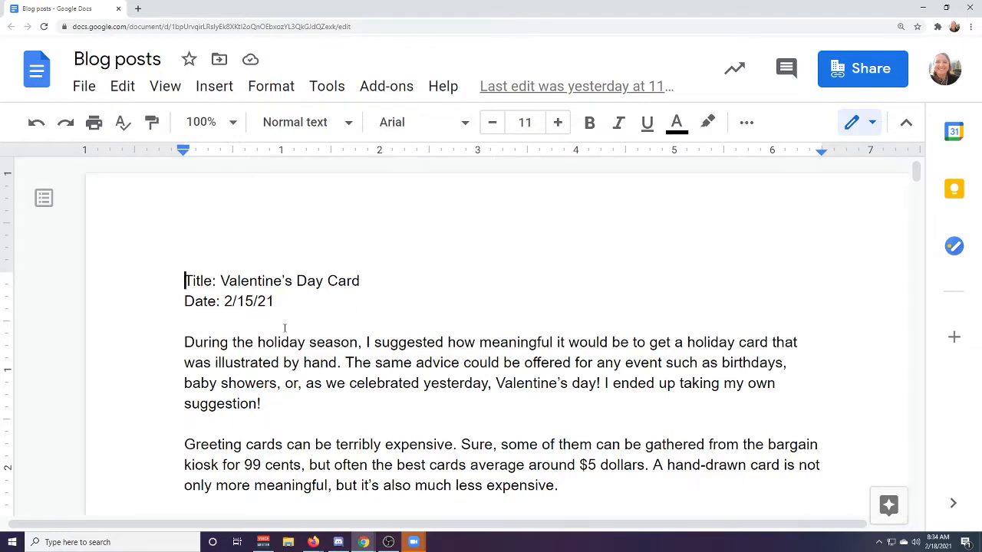
# Return to the Blog Doc Example document and enter "TITLE: WELCOME TO MY BLOG" as its first line.
pyautogui.moveTo(598, 10); pyautogui.dragTo(0, 31)
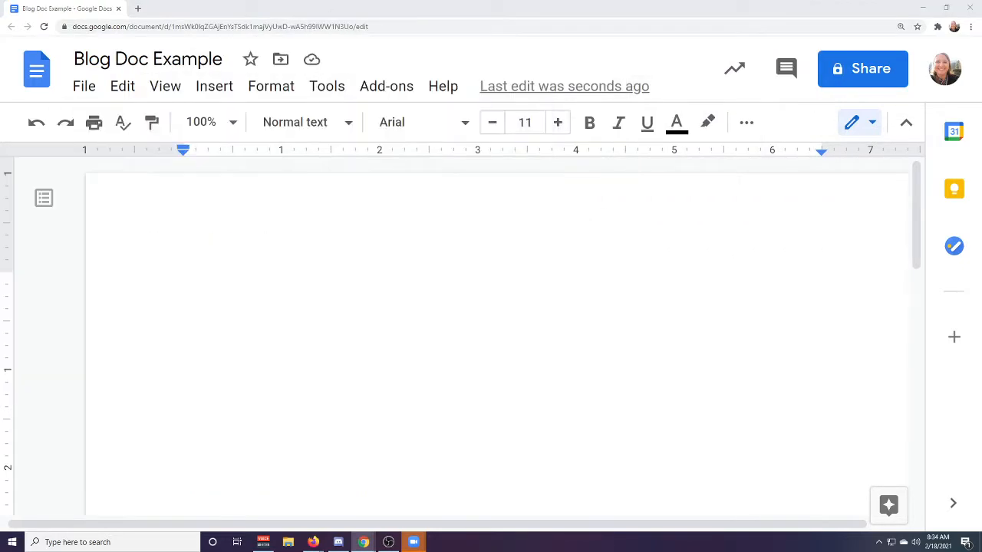
pyautogui.click(365, 294)
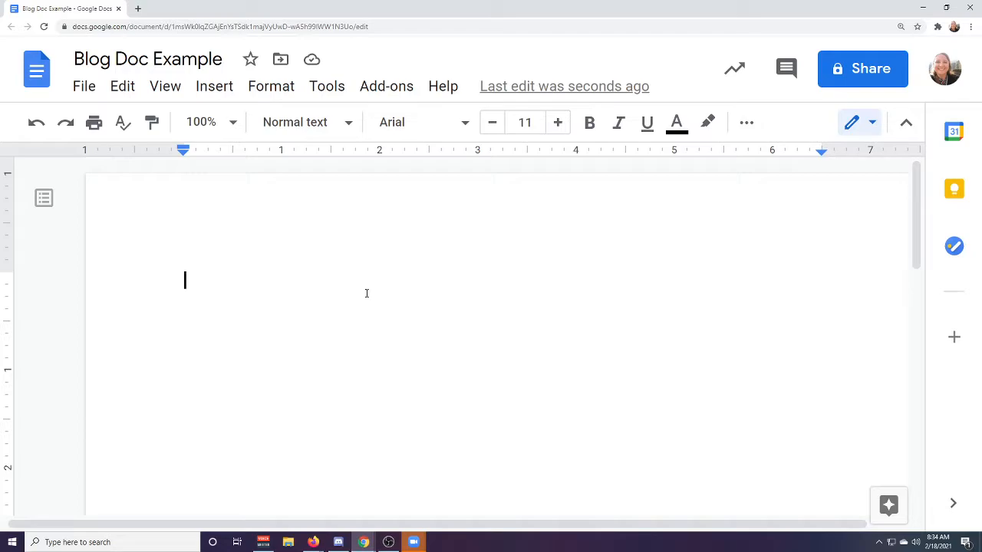
pyautogui.write('TITLE: WELCOME TO MY BLOG')
pyautogui.press('Return')
# Add the line "DATE: 2/18" under the title, followed by a blank line.
pyautogui.write('Da')
pyautogui.press('BackSpace')
pyautogui.write('ATE: ')
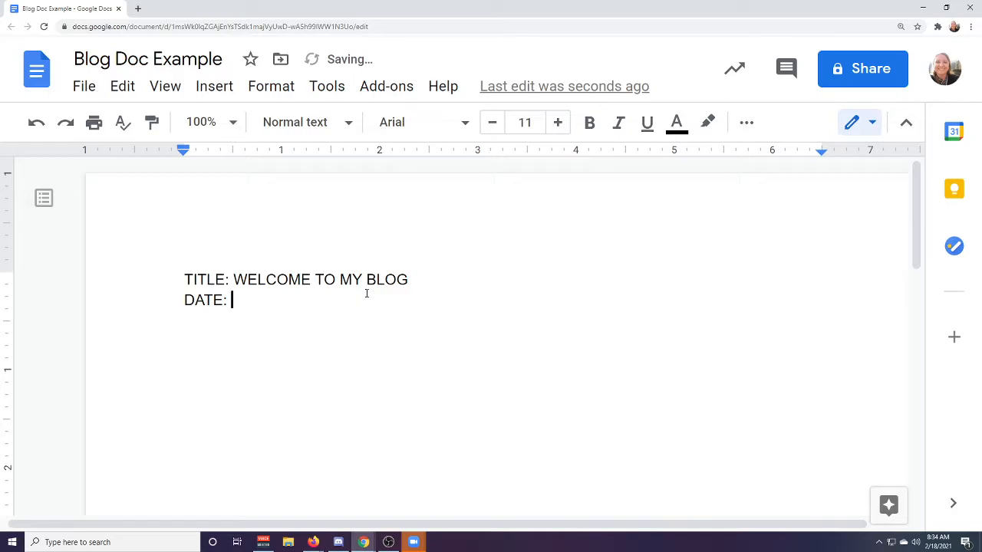
pyautogui.write('2/18')
pyautogui.press('Return')
pyautogui.press('Return')
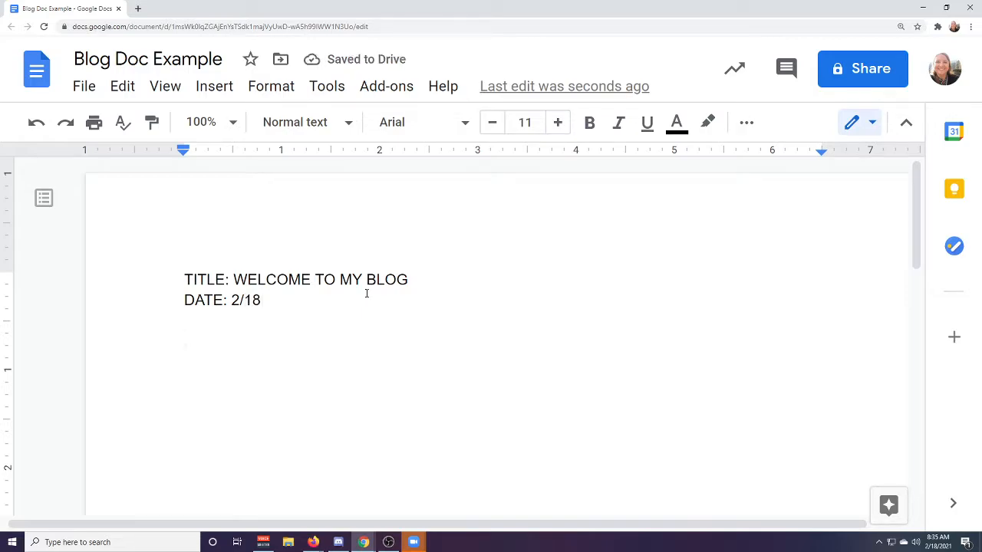
# Begin the post's body text with the sentence "This is the first post of my food blog.".
pyautogui.write('THis')
pyautogui.press('BackSpace')
pyautogui.press('BackSpace')
pyautogui.press('BackSpace')
pyautogui.press('BackSpace')
pyautogui.write('his is the ')
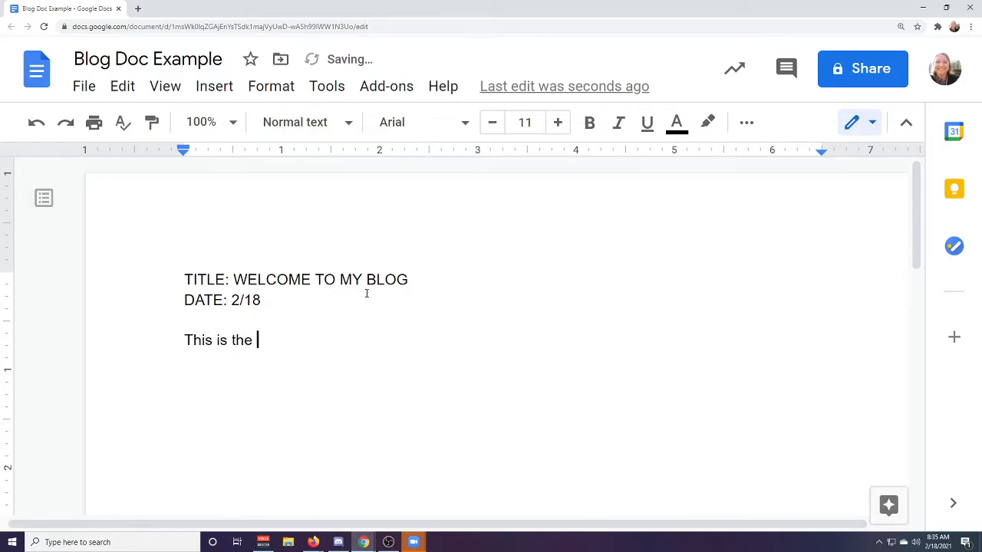
pyautogui.write('first post of my foo')
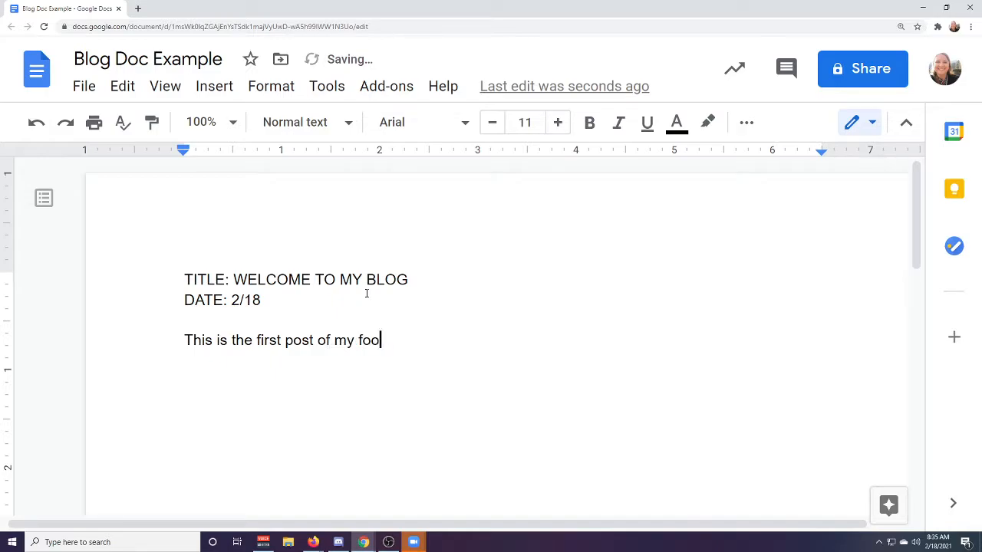
pyautogui.write('d blog. This site w')
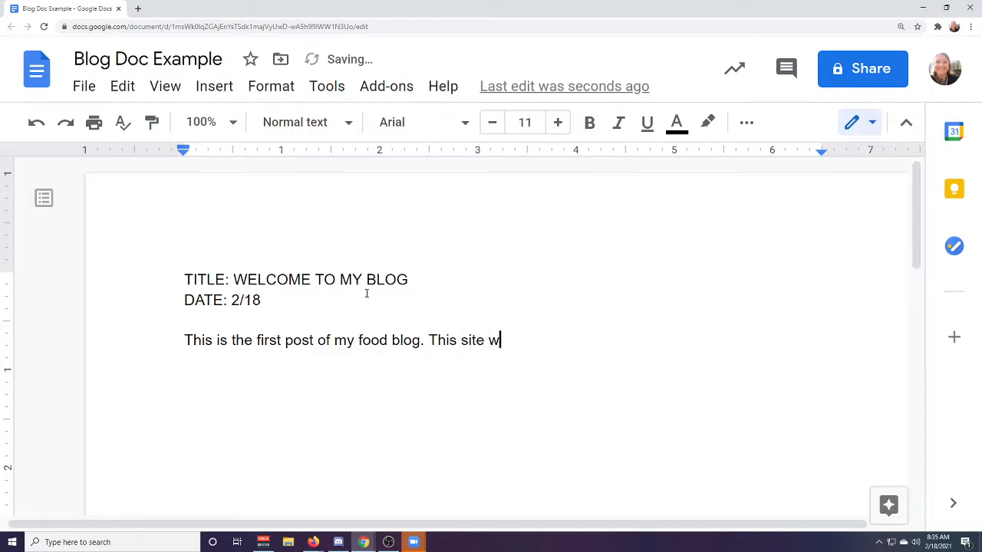
pyautogui.write('ill focus on the many ')
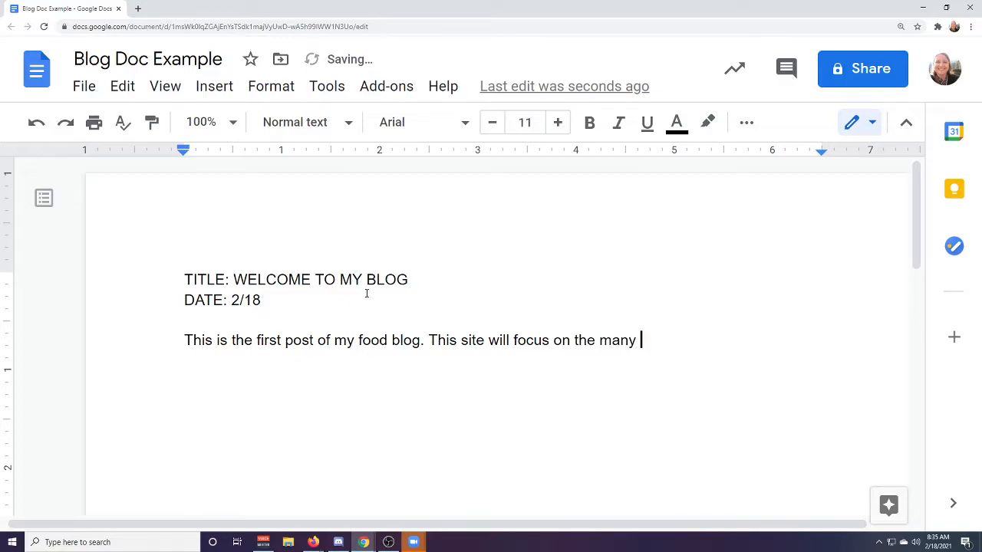
pyautogui.write('strange a')
# Continue the paragraph with "This site will focus on the many strange foods from around the world" and a long row of dots.
pyautogui.press('BackSpace')
pyautogui.write('foods ')
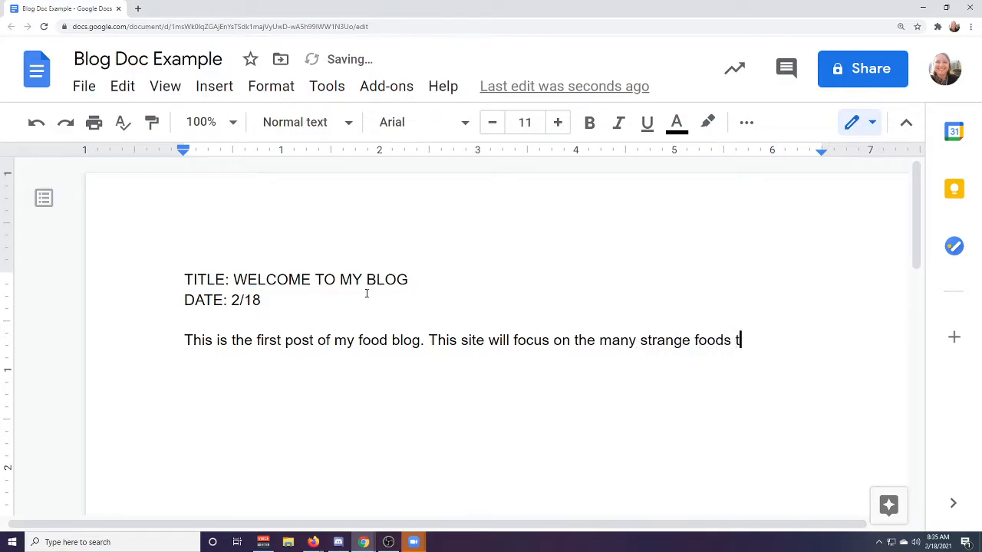
pyautogui.write('from an')
pyautogui.write('ound')
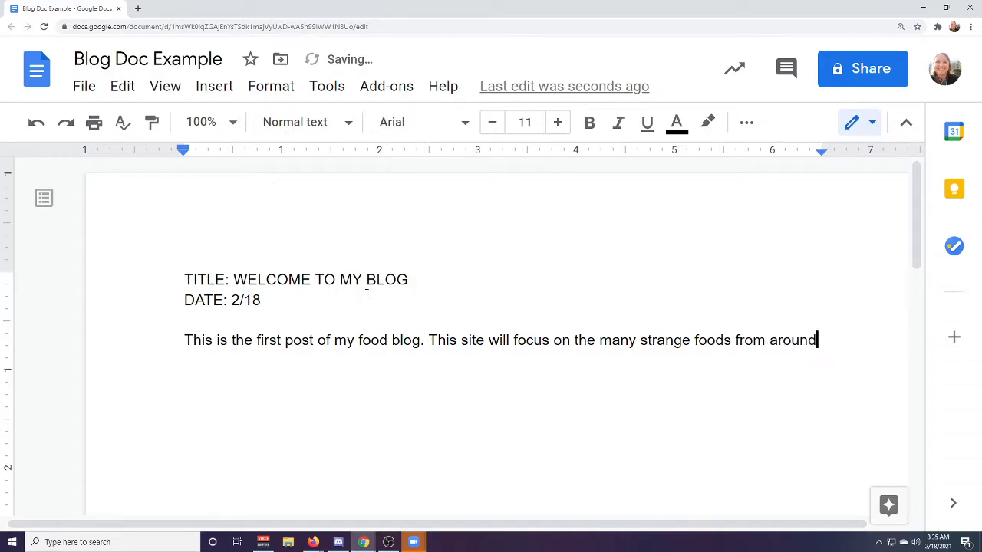
pyautogui.write(' the world..............................')
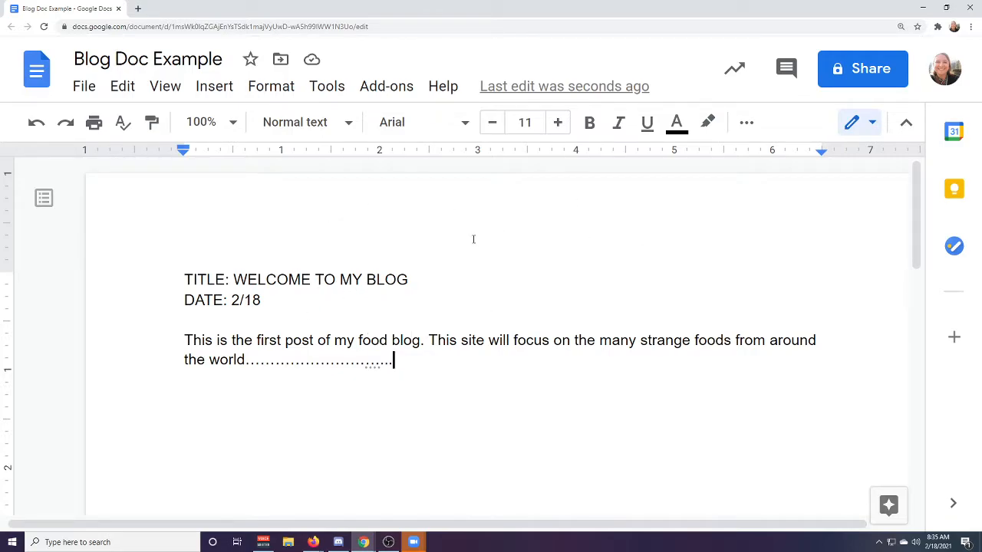
# Set the document's link sharing to Kern High School District and return to the Weird Food Blog site in Google Sites.
pyautogui.click(873, 68)
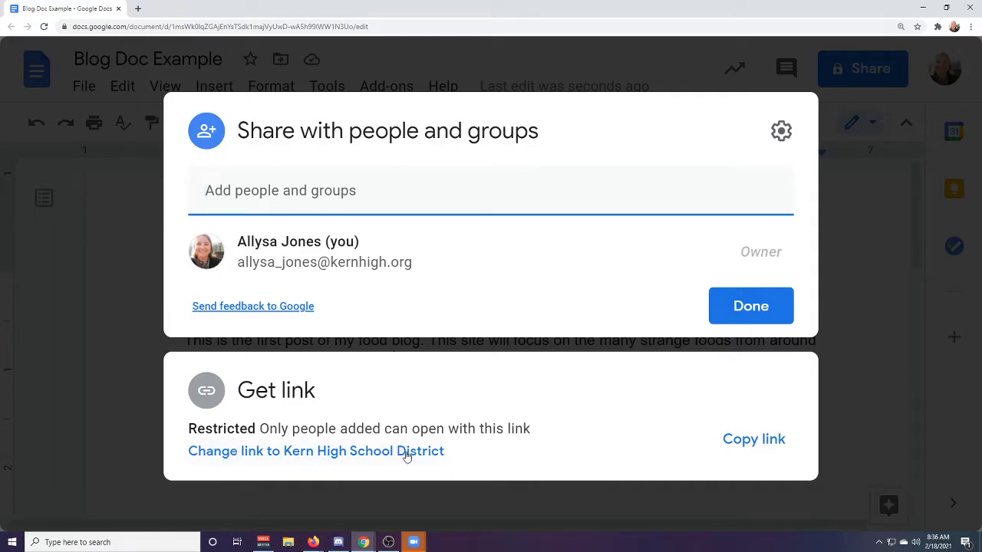
pyautogui.moveTo(189, 430); pyautogui.dragTo(526, 429)
pyautogui.click(467, 451)
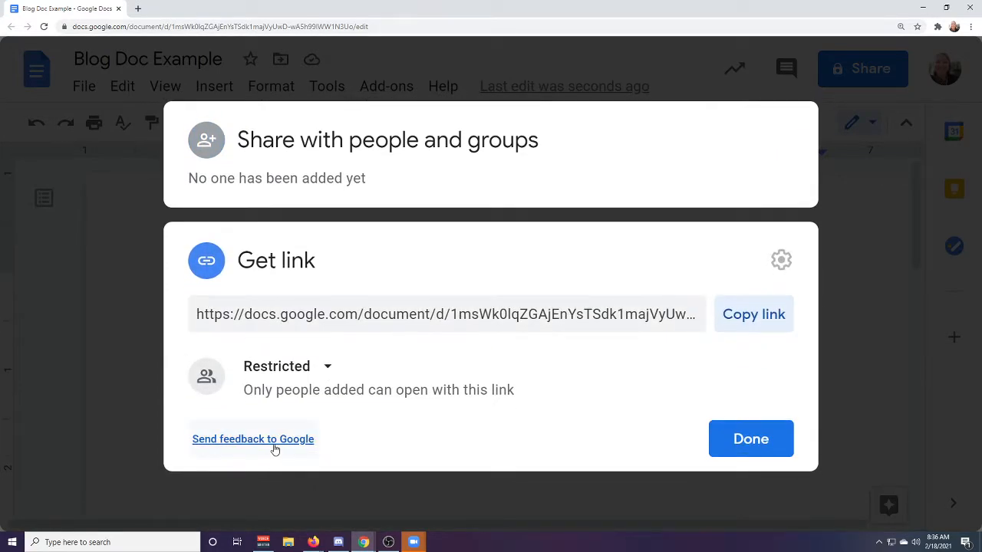
pyautogui.click(298, 368)
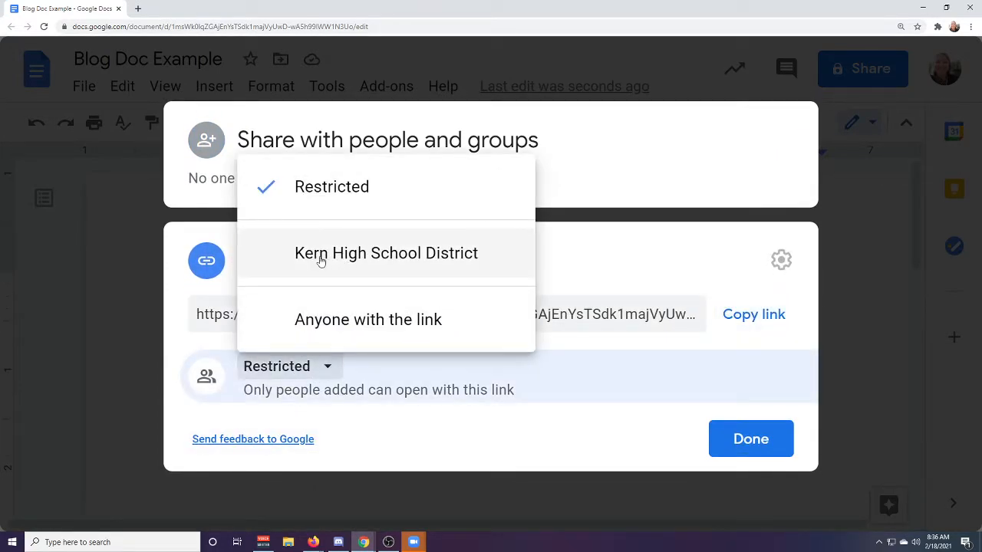
pyautogui.click(388, 260)
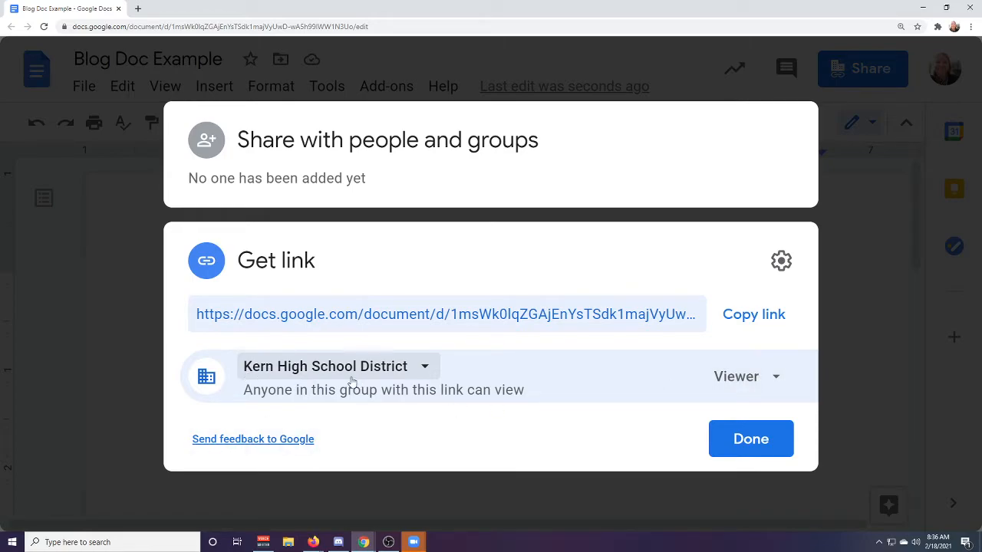
pyautogui.click(748, 445)
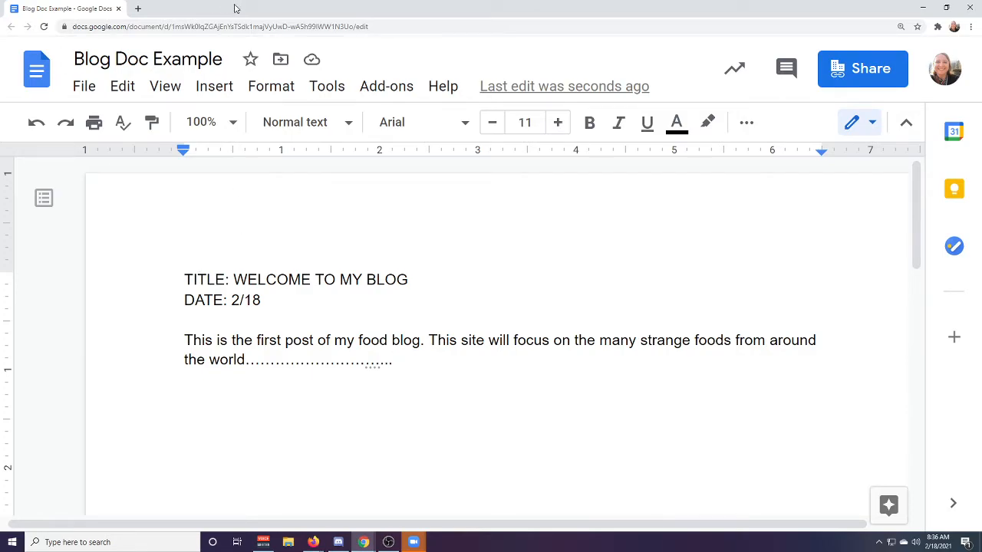
pyautogui.moveTo(237, 9); pyautogui.dragTo(0, 178)
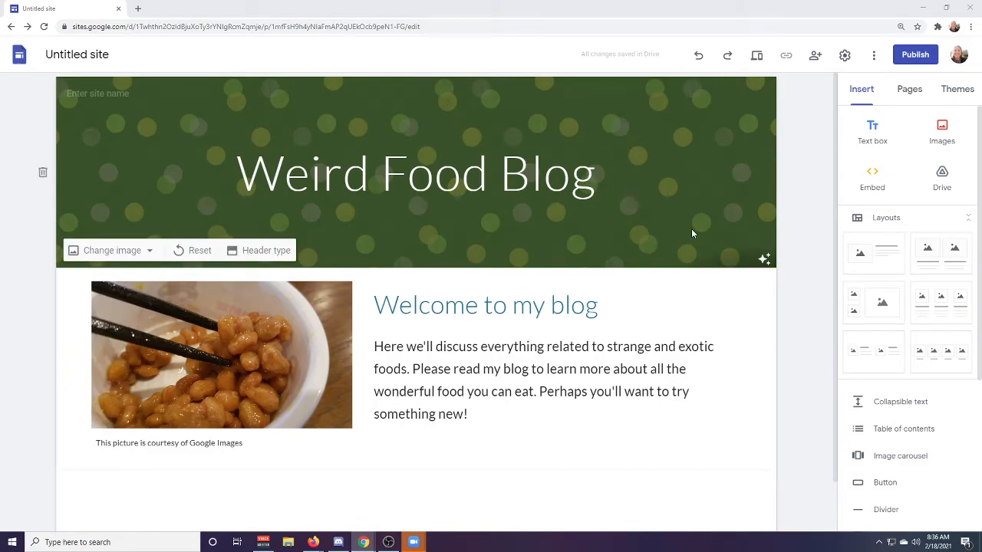
# Add a new page named "Blog" to the site.
pyautogui.click(909, 91)
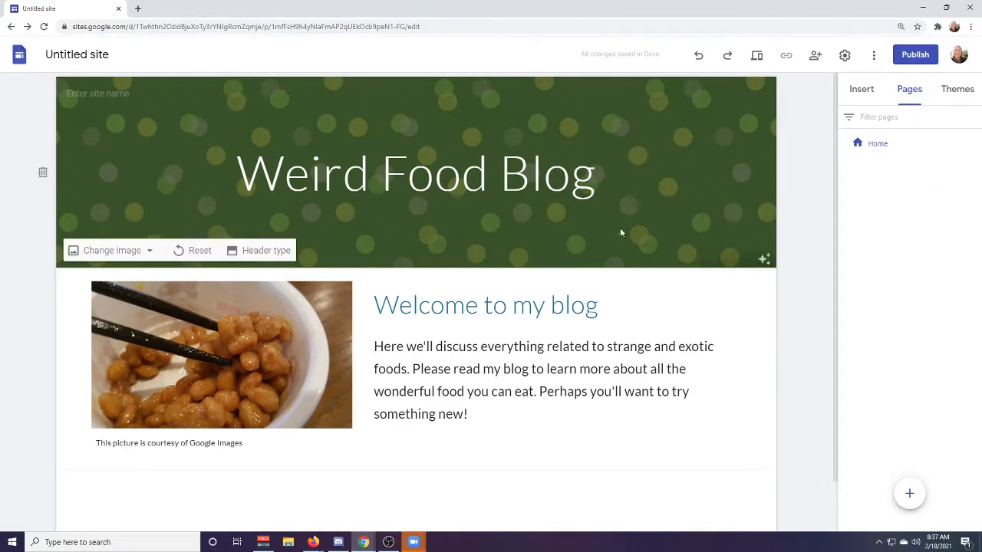
pyautogui.moveTo(905, 497)
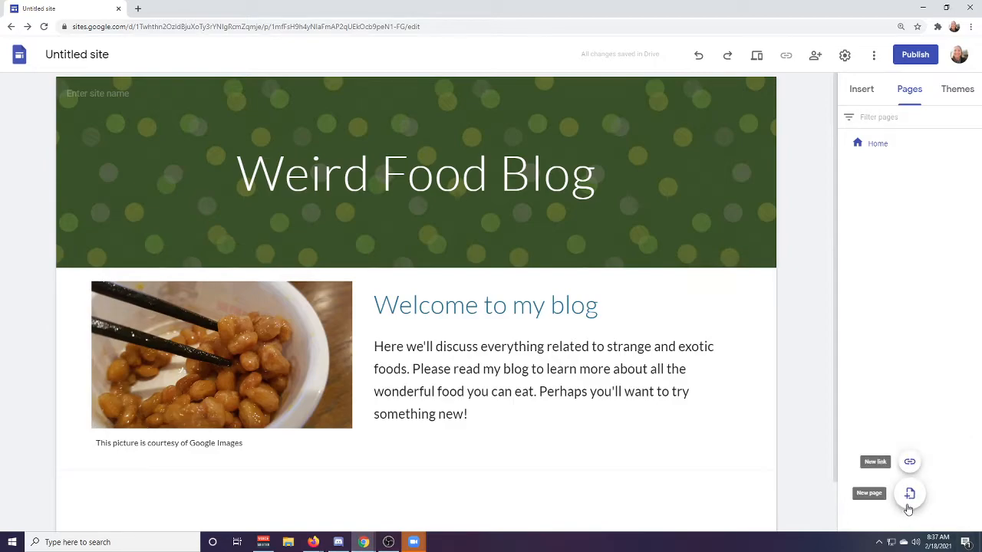
pyautogui.click(909, 494)
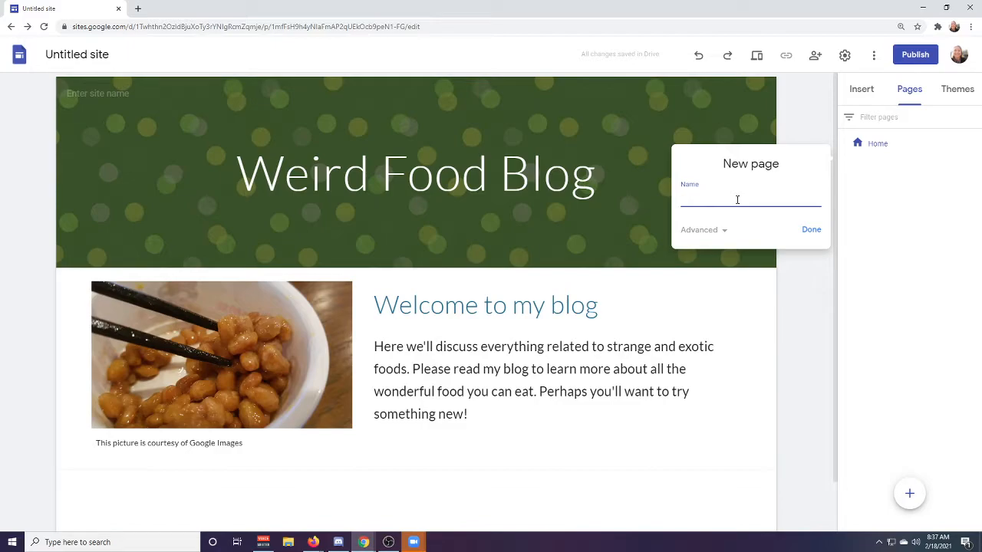
pyautogui.write('Blog')
pyautogui.click(810, 232)
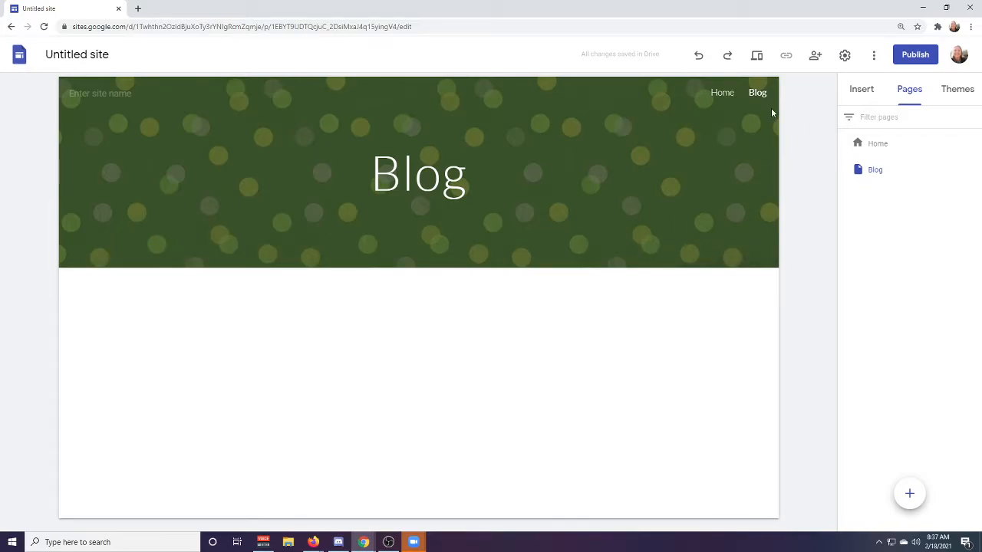
# Check the Home and Blog navigation links, and change the Blog page's header type to Title only.
pyautogui.click(723, 93)
pyautogui.click(755, 93)
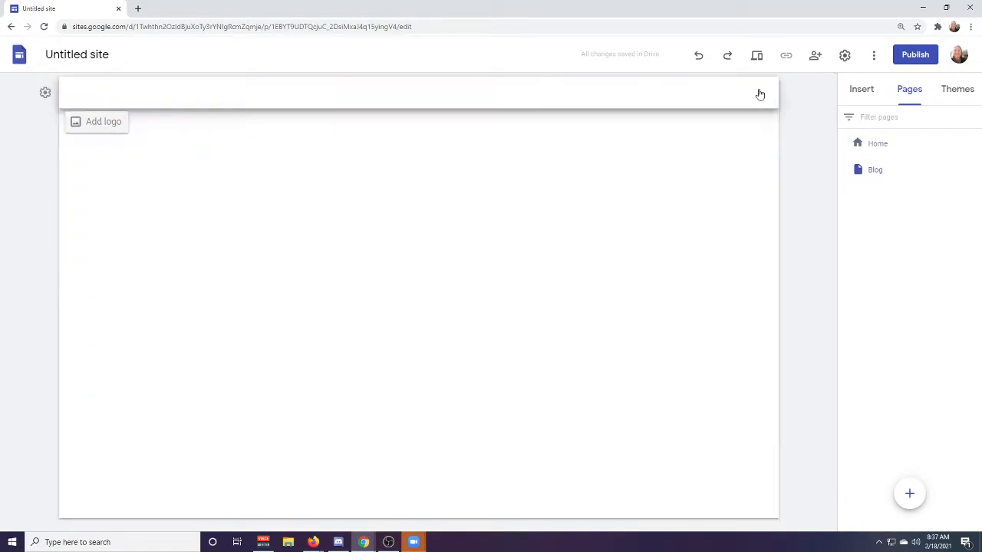
pyautogui.click(274, 254)
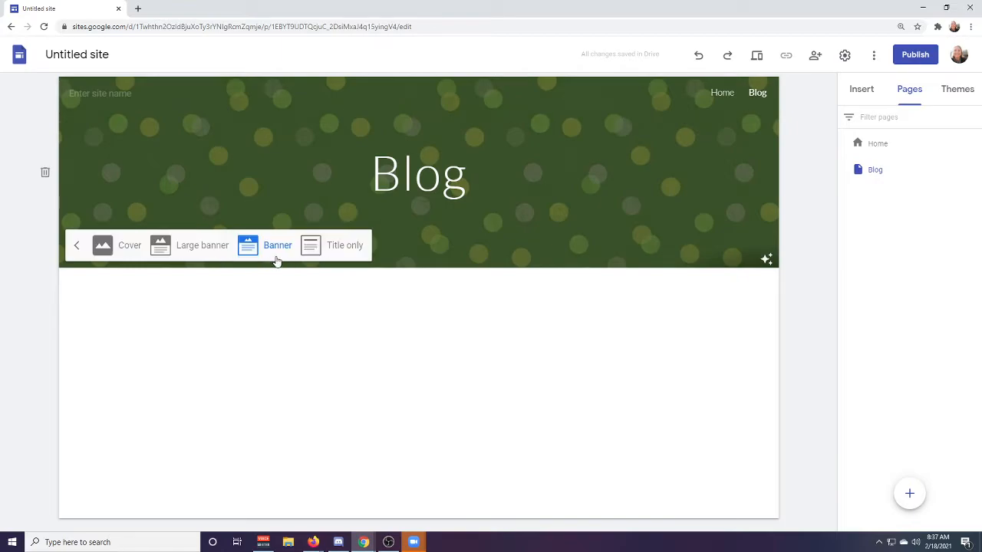
pyautogui.click(329, 246)
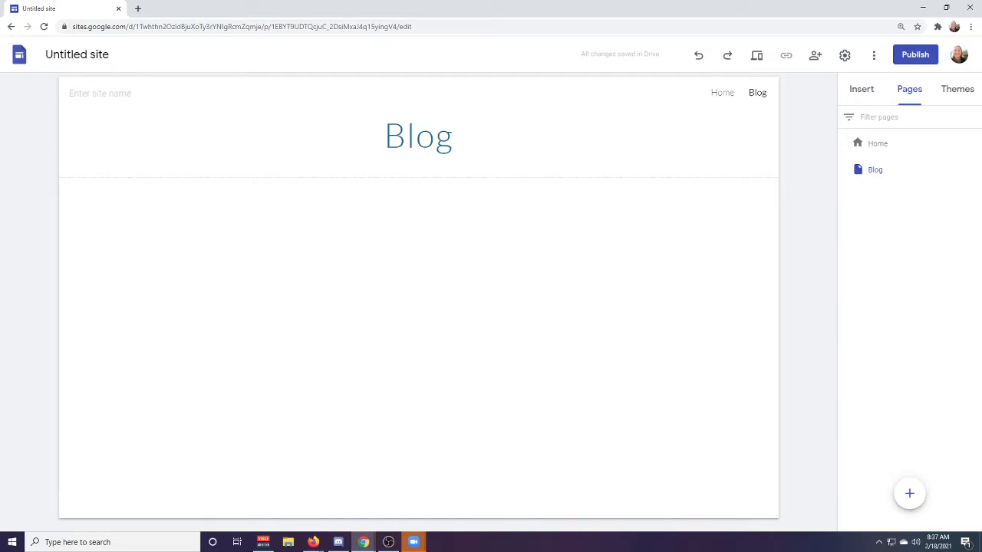
pyautogui.moveTo(0, 223); pyautogui.dragTo(0, 230)
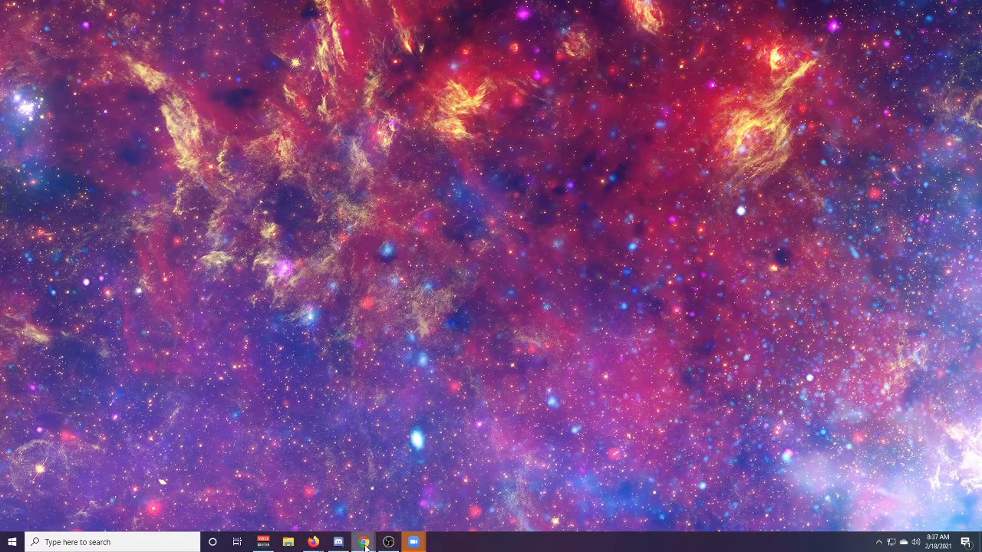
pyautogui.moveTo(365, 545)
pyautogui.click(363, 497)
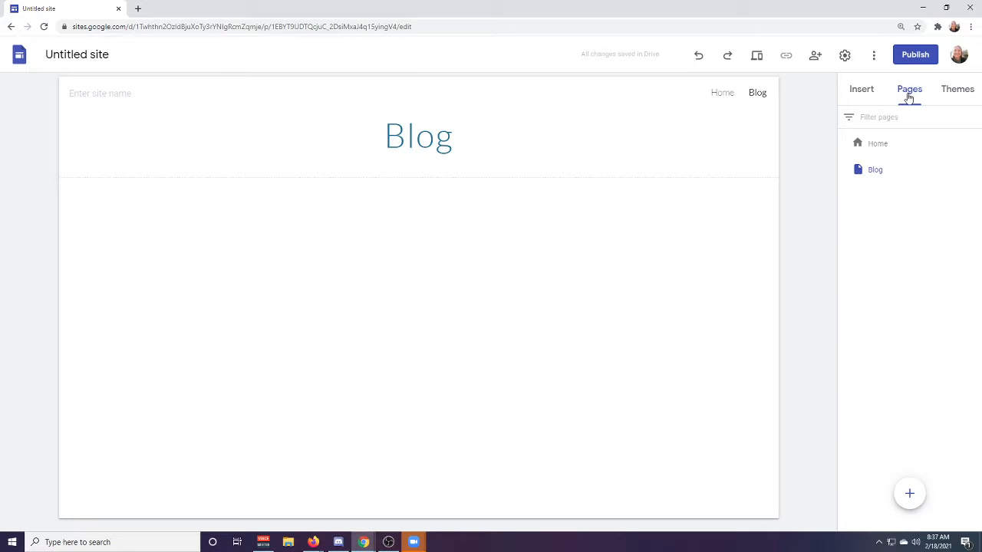
# Insert the Google Docs file "Blog Doc Example" into the Blog page below its title.
pyautogui.click(863, 93)
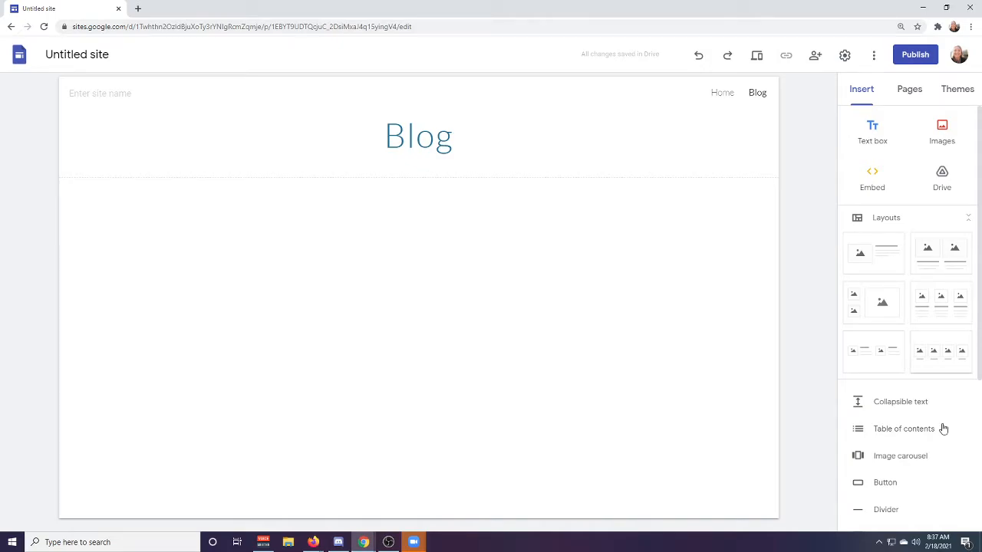
pyautogui.scroll(-3, 931, 326)
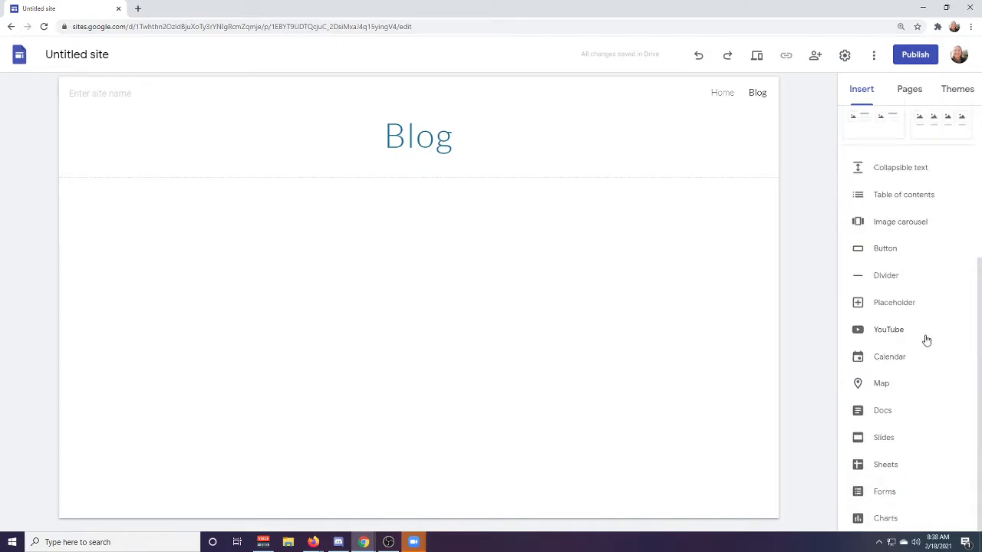
pyautogui.click(879, 416)
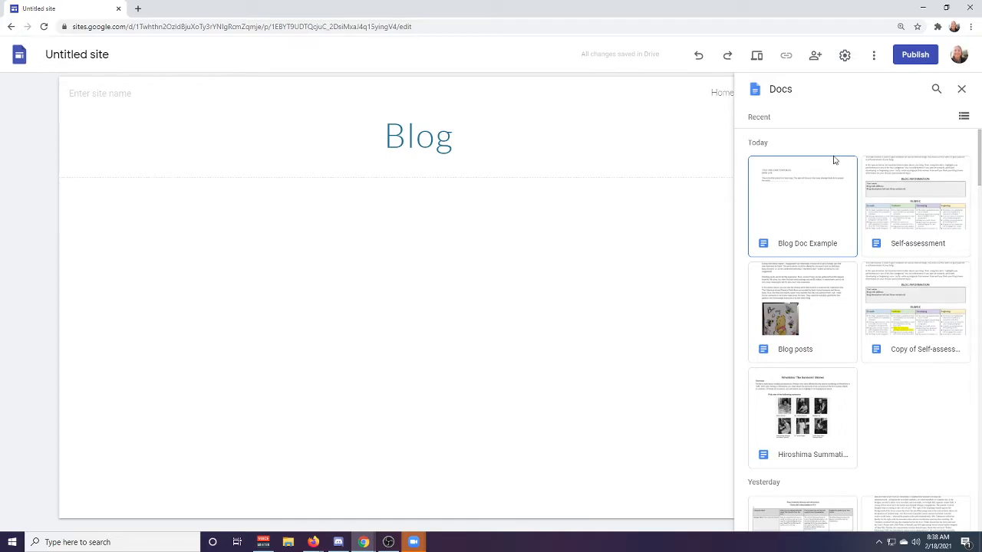
pyautogui.click(816, 206)
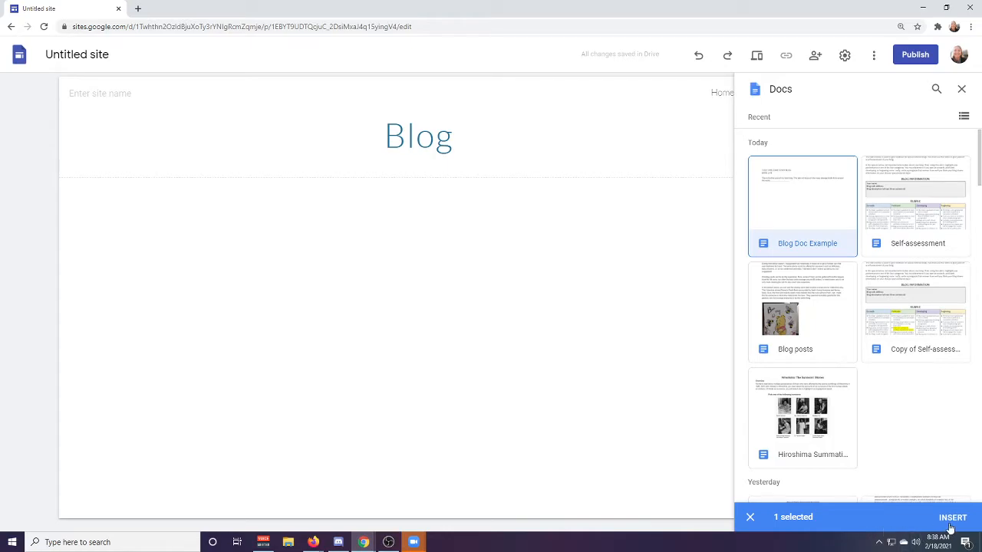
pyautogui.click(953, 518)
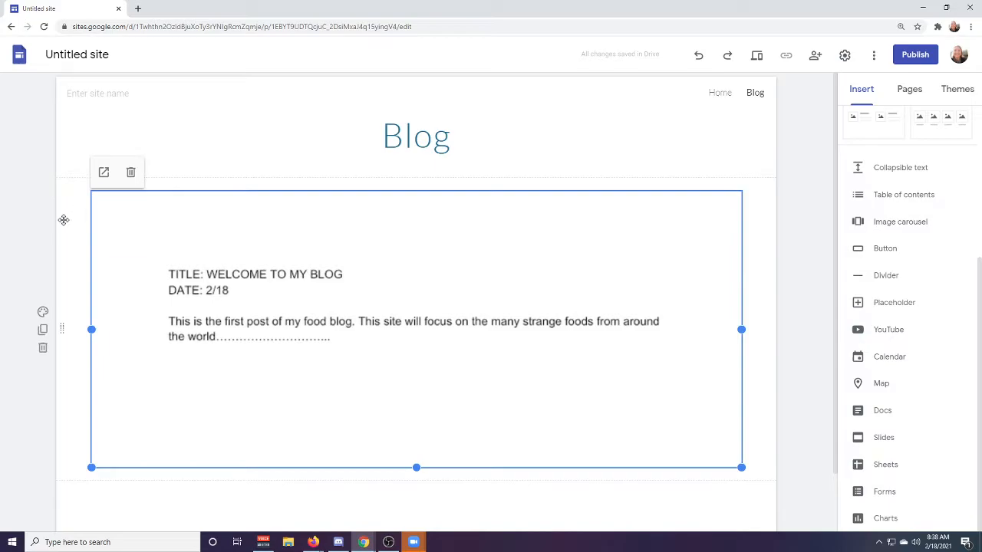
# Switch between the Home and Blog pages to review both, finishing on the Home page.
pyautogui.click(724, 93)
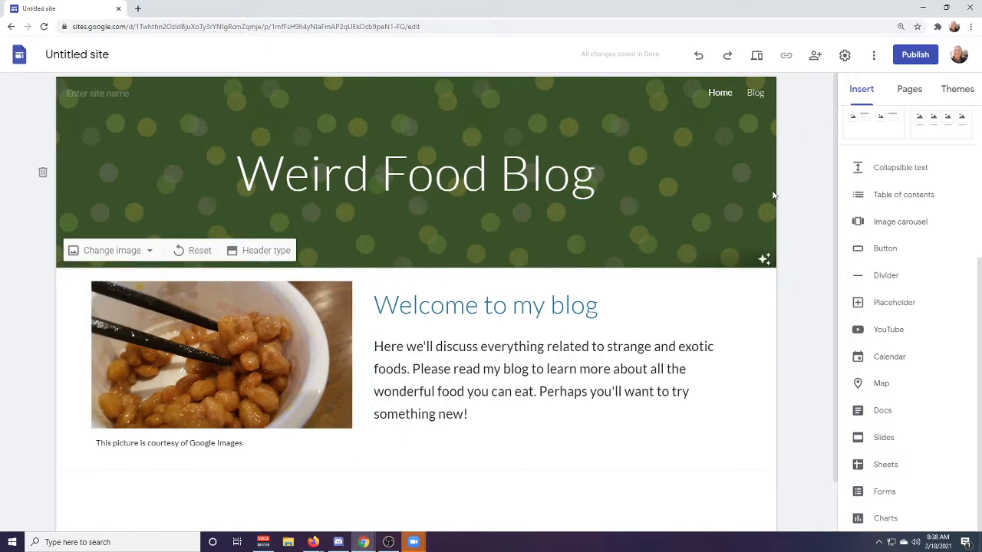
pyautogui.click(756, 94)
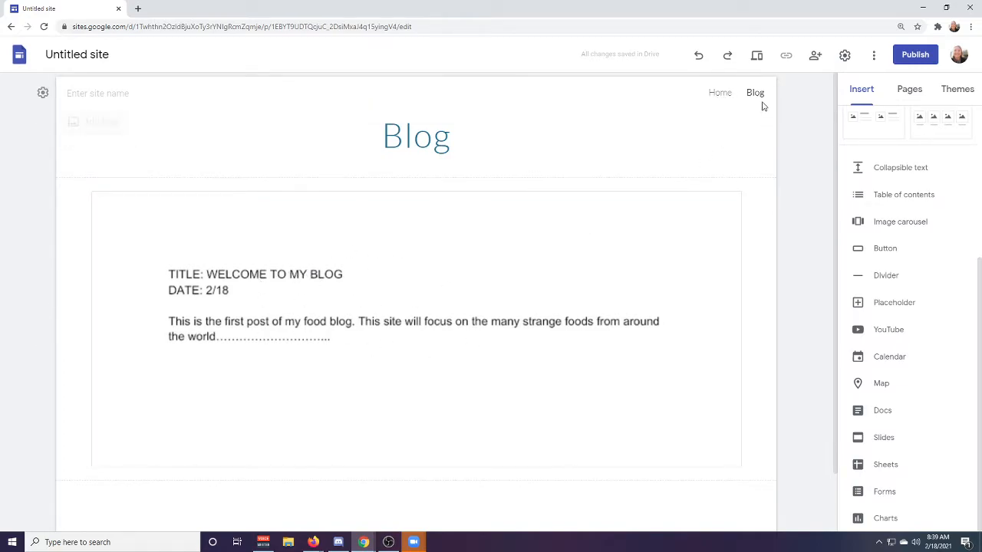
pyautogui.click(713, 93)
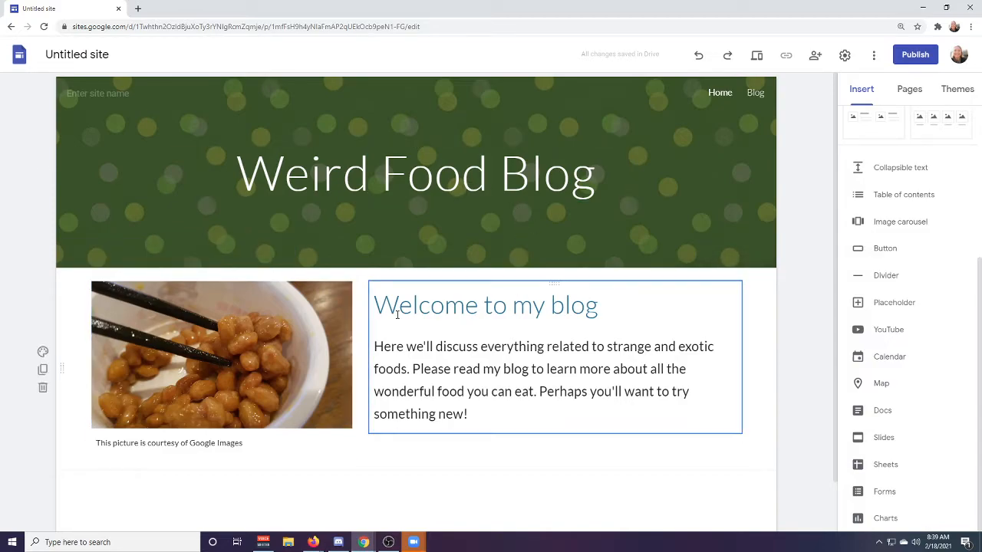
# Start publishing the site and enter a web address made of "strangefoodswith" followed by the teacher's title and surname.
pyautogui.click(925, 60)
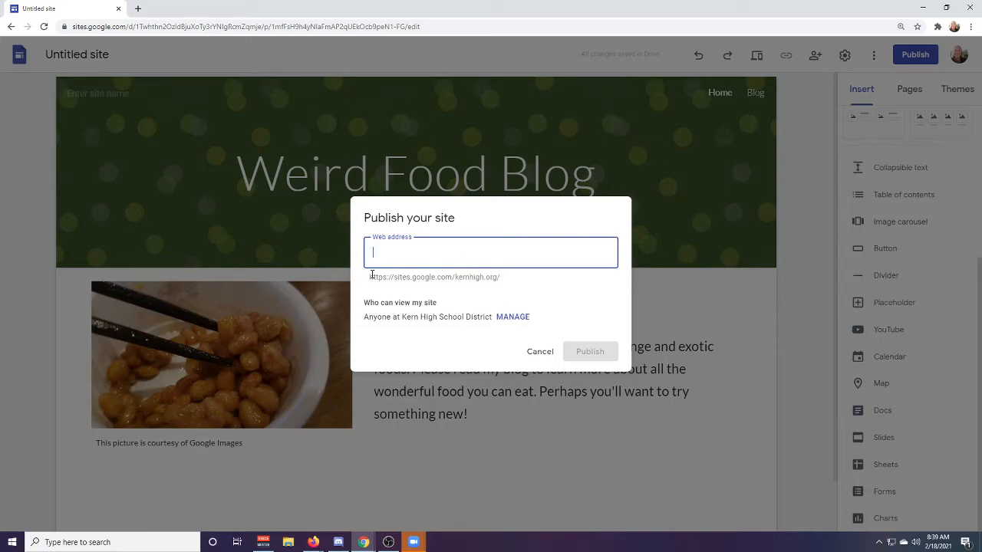
pyautogui.moveTo(370, 276); pyautogui.dragTo(512, 282)
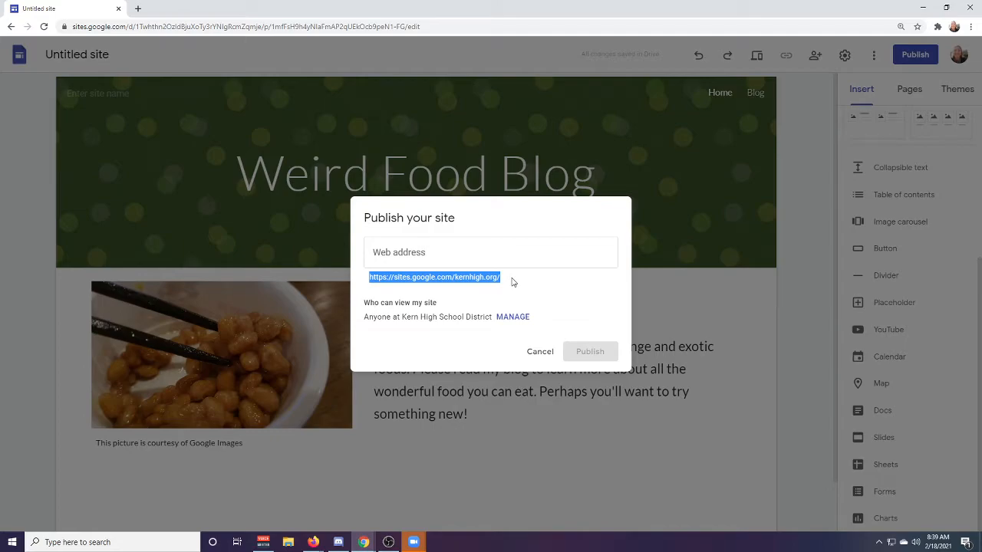
pyautogui.click(513, 281)
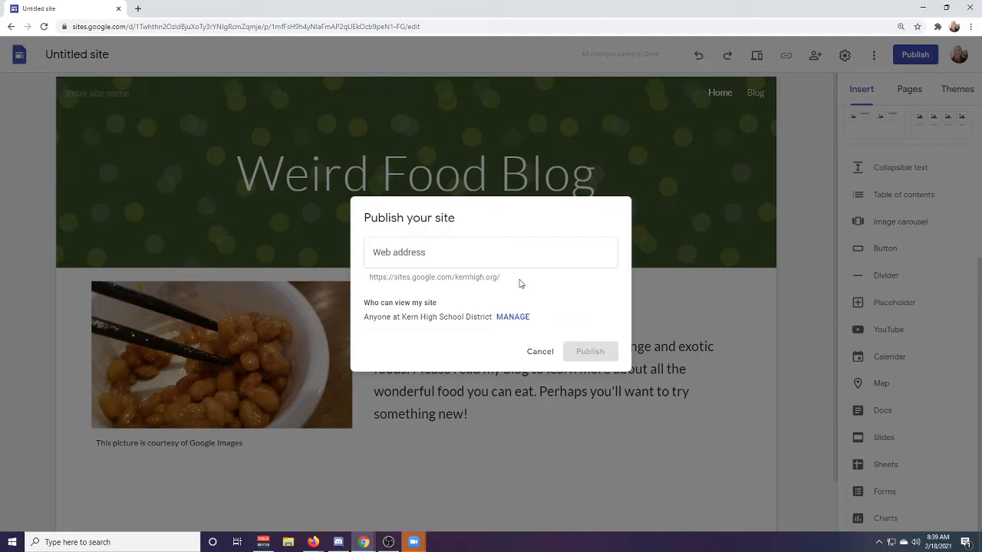
pyautogui.click(462, 255)
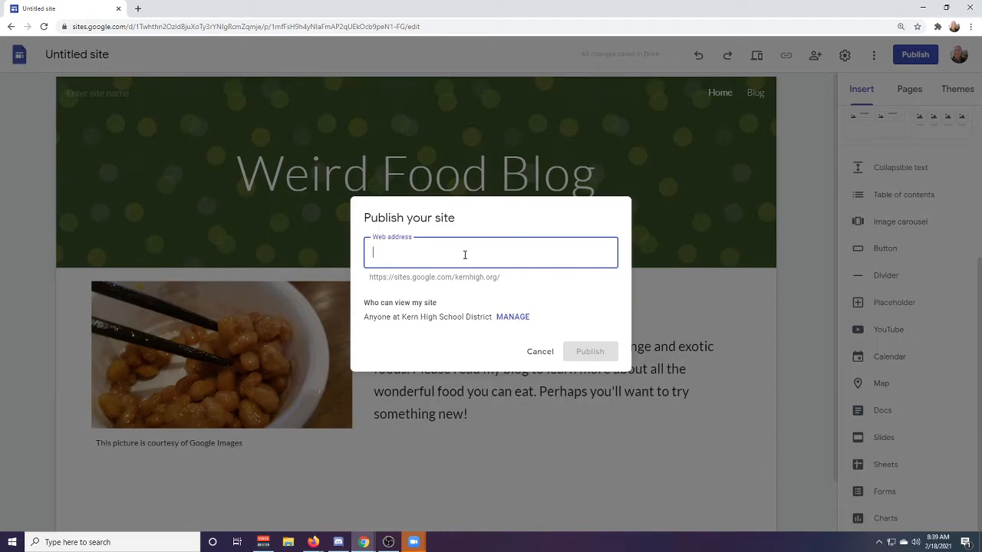
pyautogui.write('strangefoodswithmrsjones')
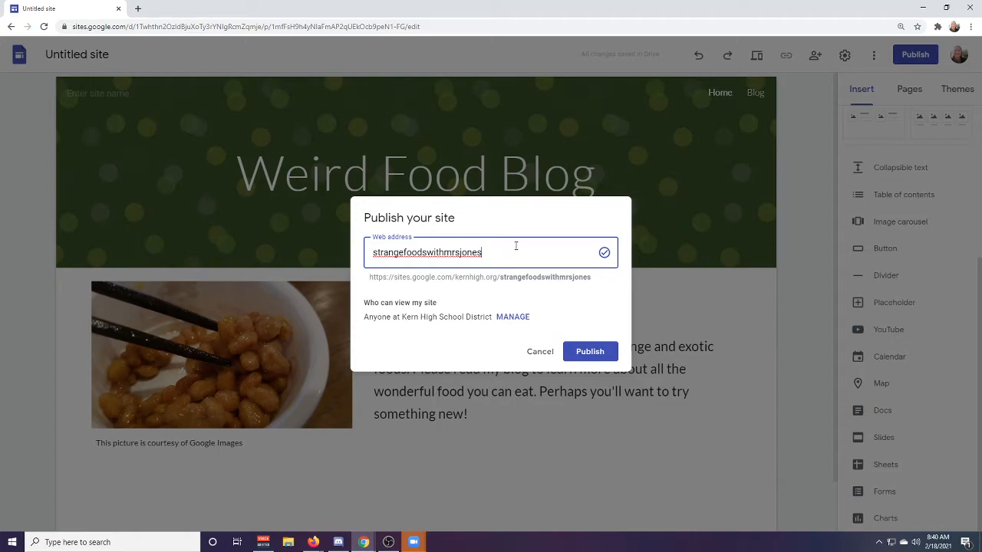
# Review who can view the published site, keep it at Kern High School District, and publish the site.
pyautogui.moveTo(368, 317); pyautogui.dragTo(599, 369)
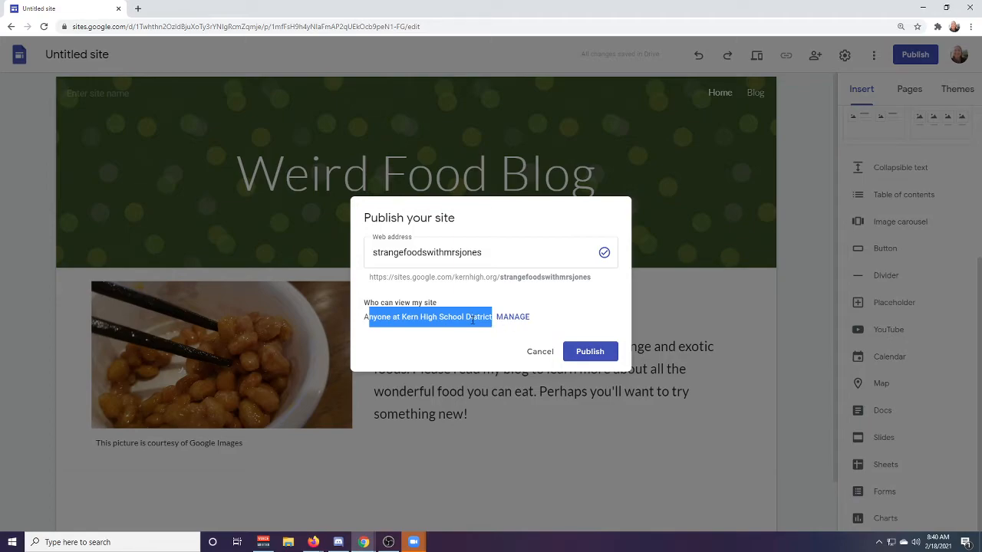
pyautogui.click(513, 317)
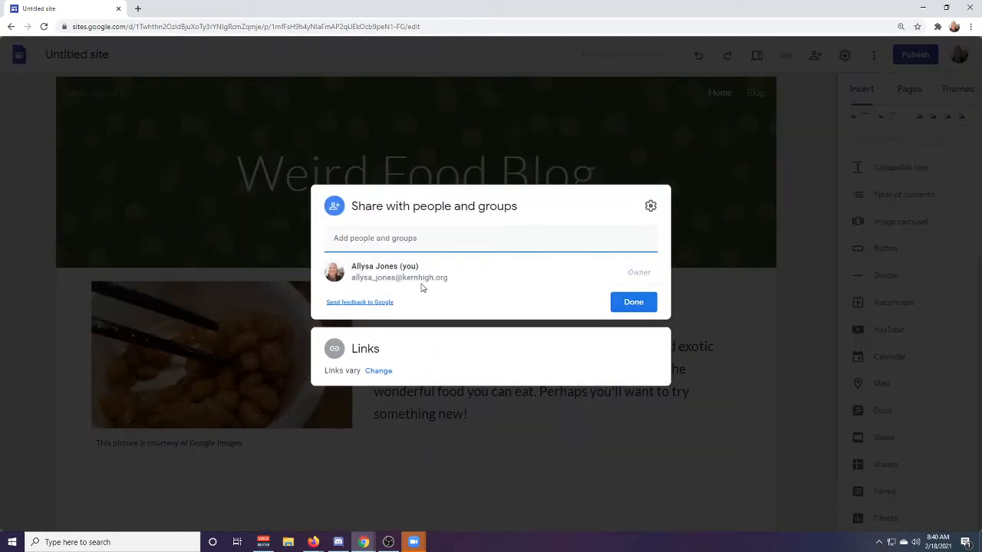
pyautogui.click(384, 373)
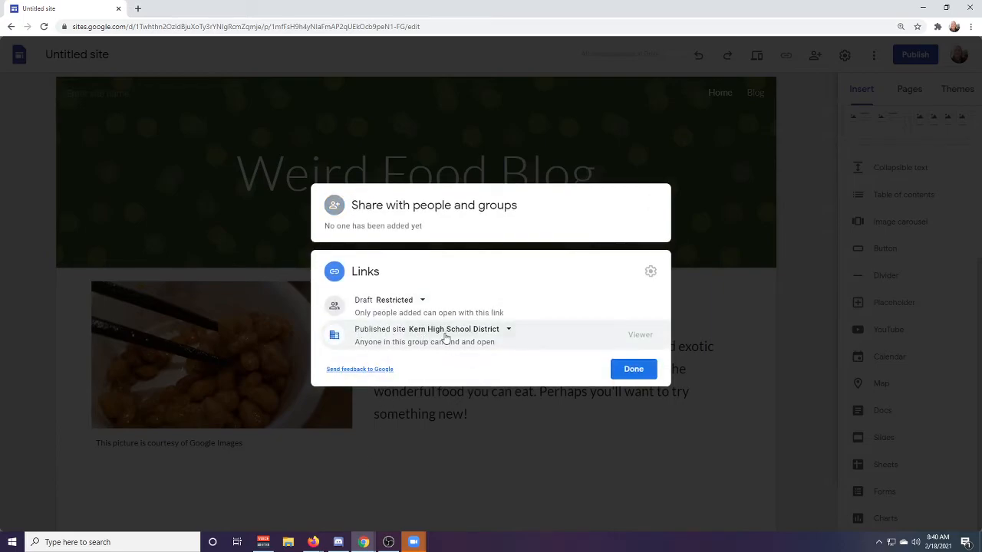
pyautogui.click(504, 332)
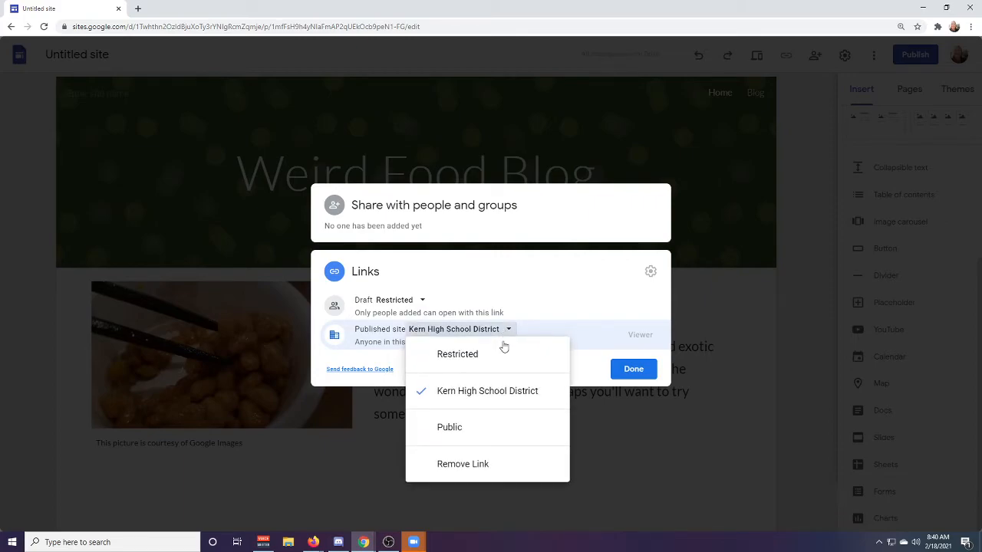
pyautogui.click(632, 370)
pyautogui.click(599, 356)
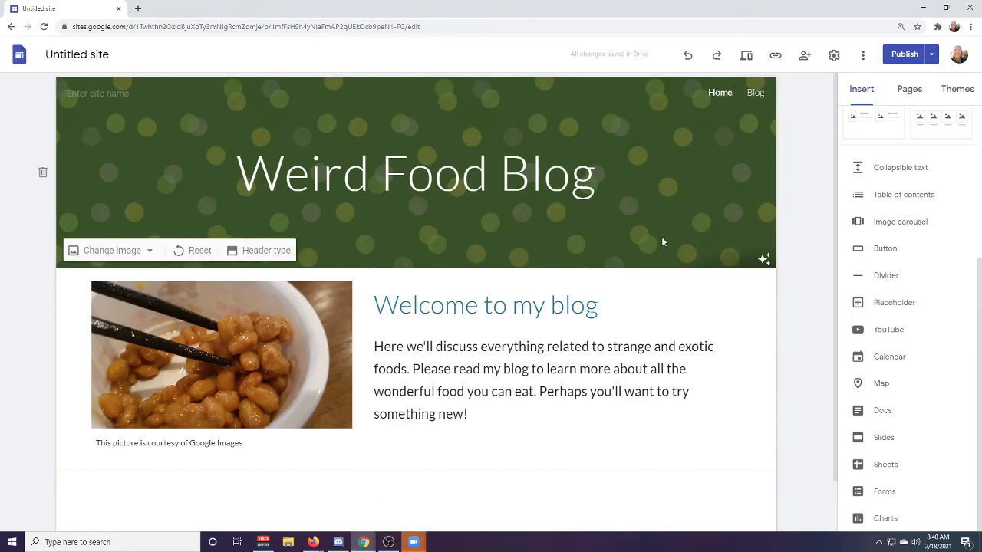
# Preview the site, examining the embedded document on the Blog page and the Home page, and return to the editor.
pyautogui.click(747, 56)
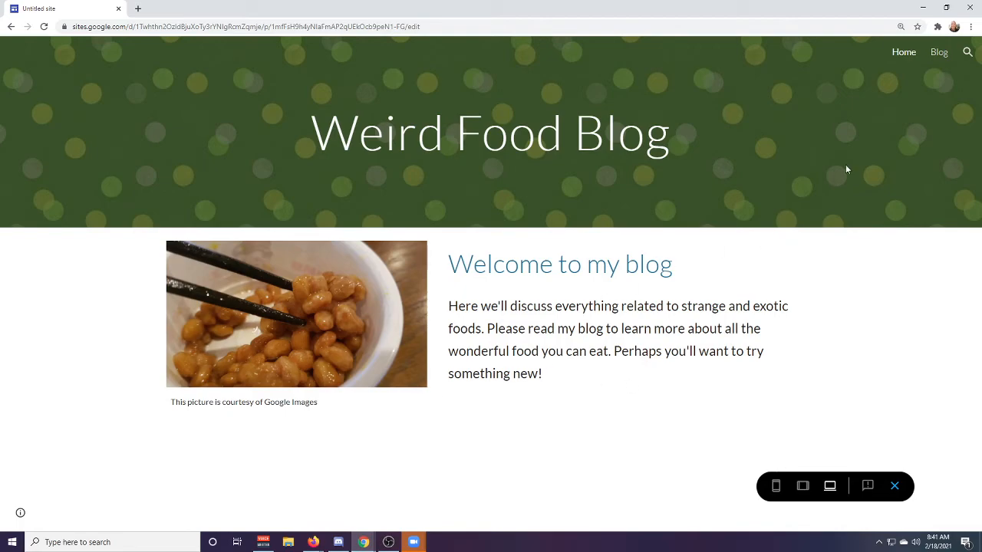
pyautogui.click(938, 53)
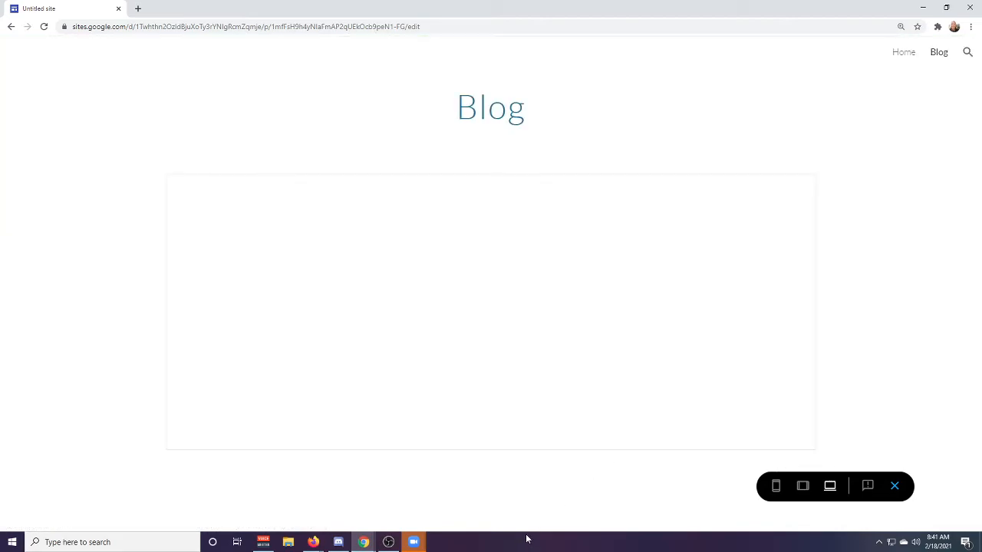
pyautogui.scroll(-10, 532, 298)
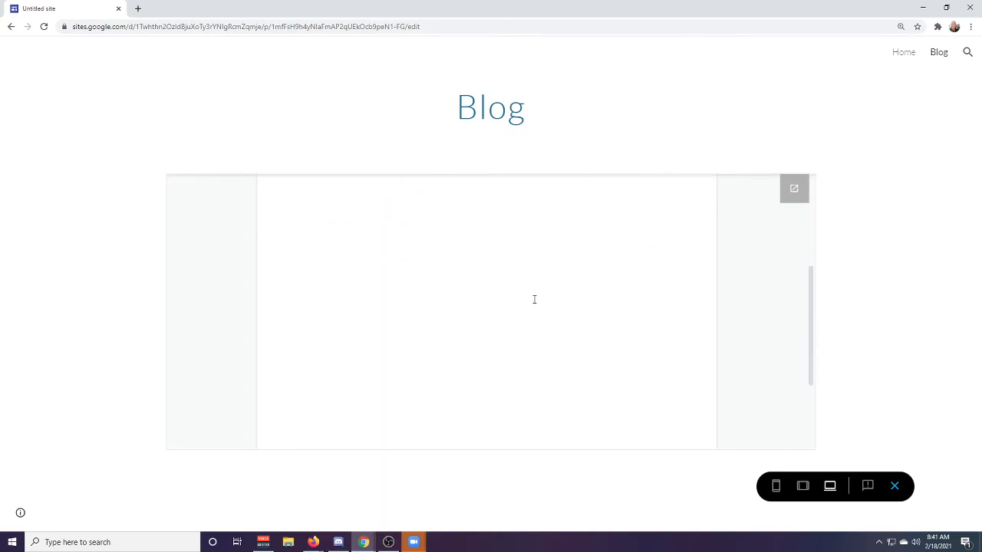
pyautogui.scroll(5, 529, 305)
pyautogui.scroll(-5, 521, 312)
pyautogui.scroll(3, 518, 311)
pyautogui.scroll(2, 518, 311)
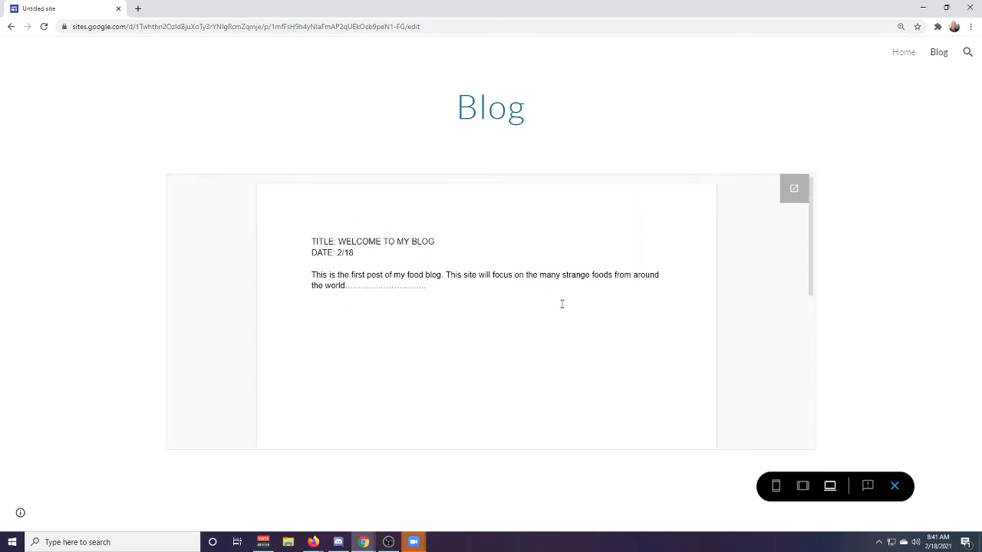
pyautogui.click(904, 54)
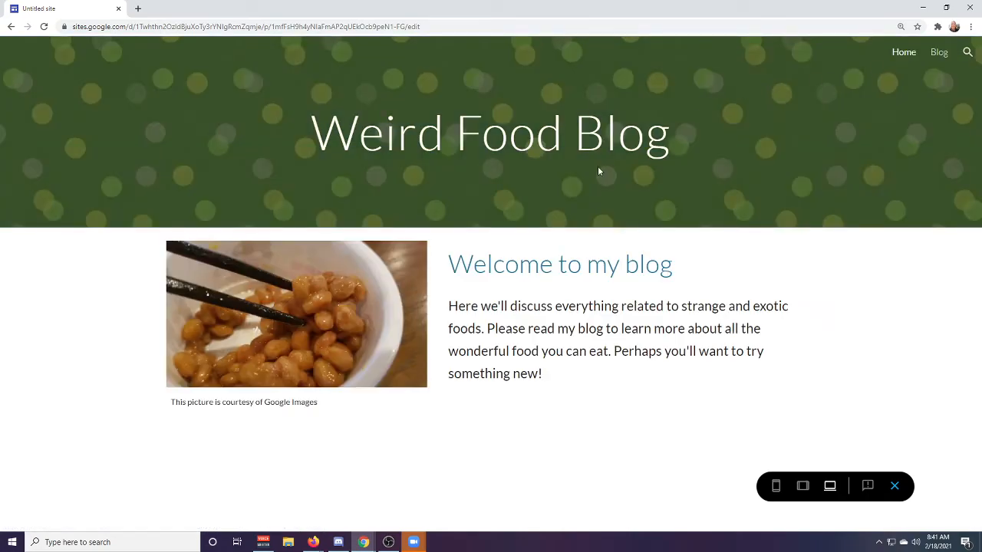
pyautogui.click(894, 485)
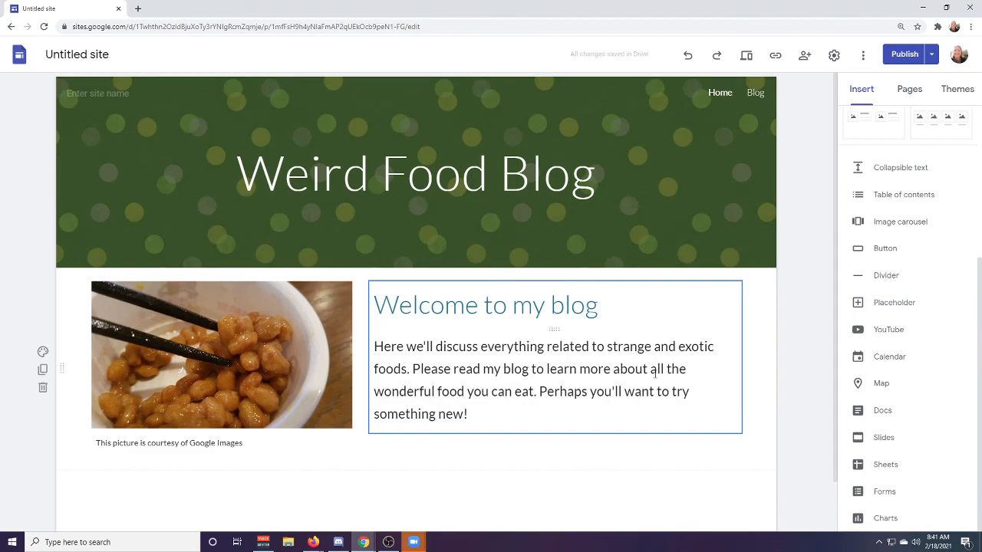
# Copy the published site's link to the clipboard.
pyautogui.click(776, 56)
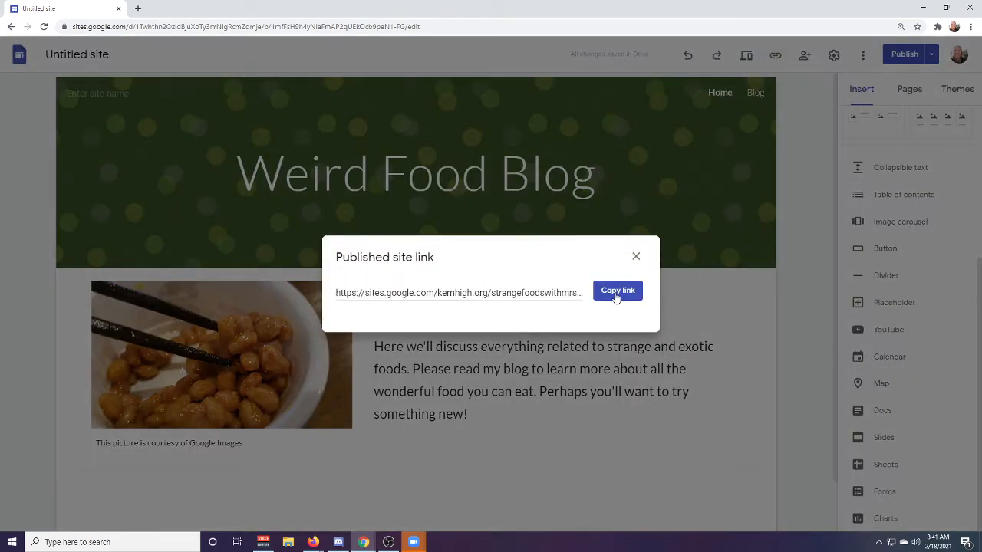
pyautogui.click(617, 296)
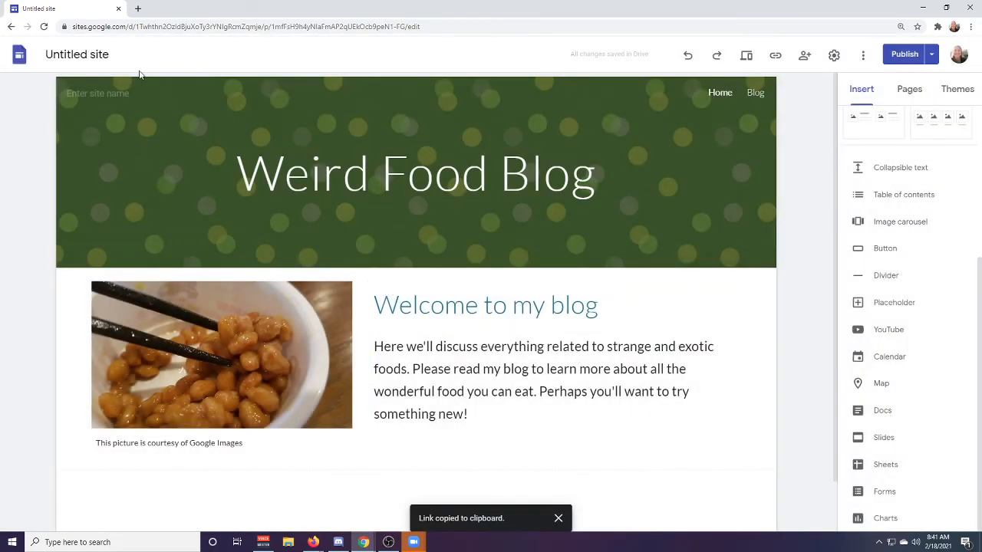